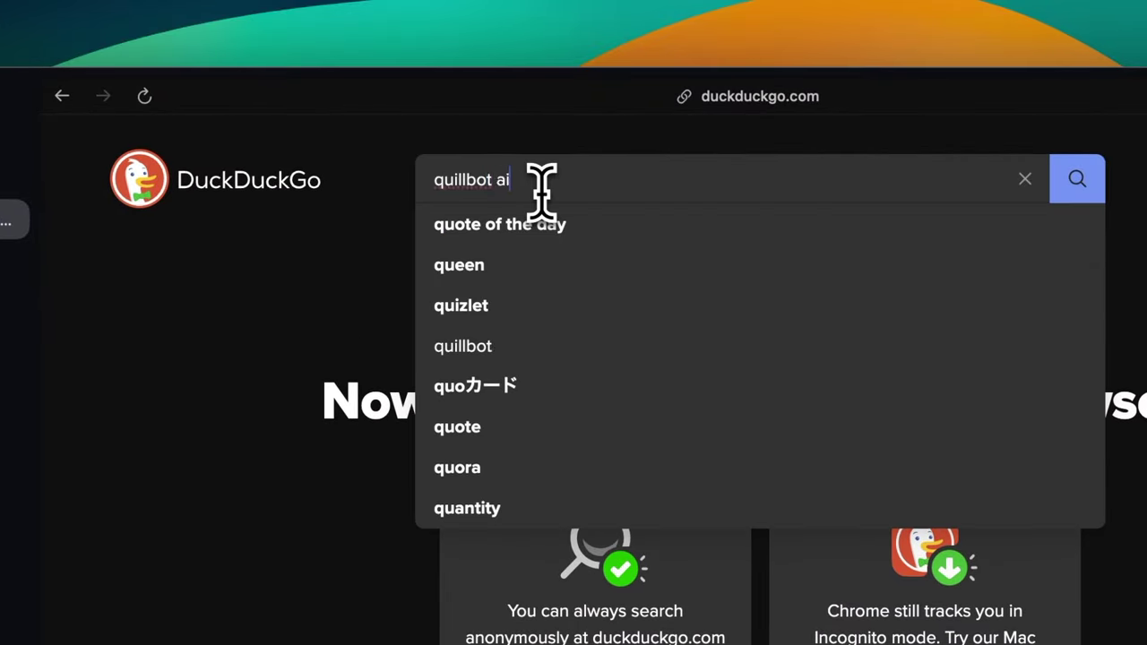
Run a DuckDuckGo search for 'quillbot ai'
key("Return")
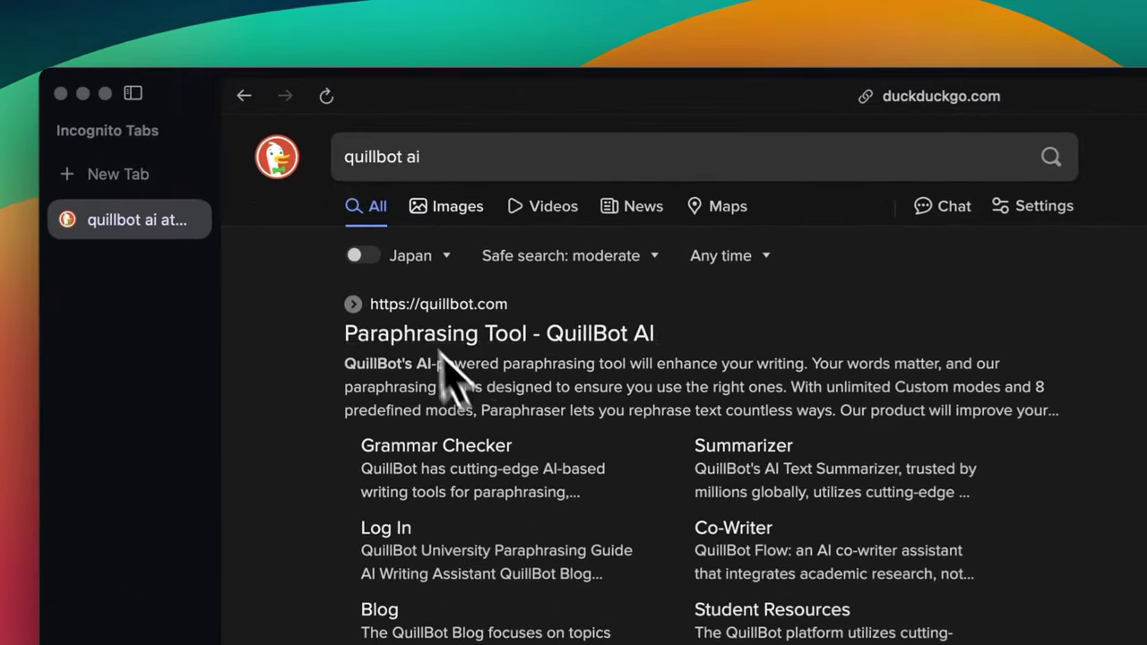
Open QuillBot from the top result and show the Research panel beside the rowing draft
left_click(563, 340)
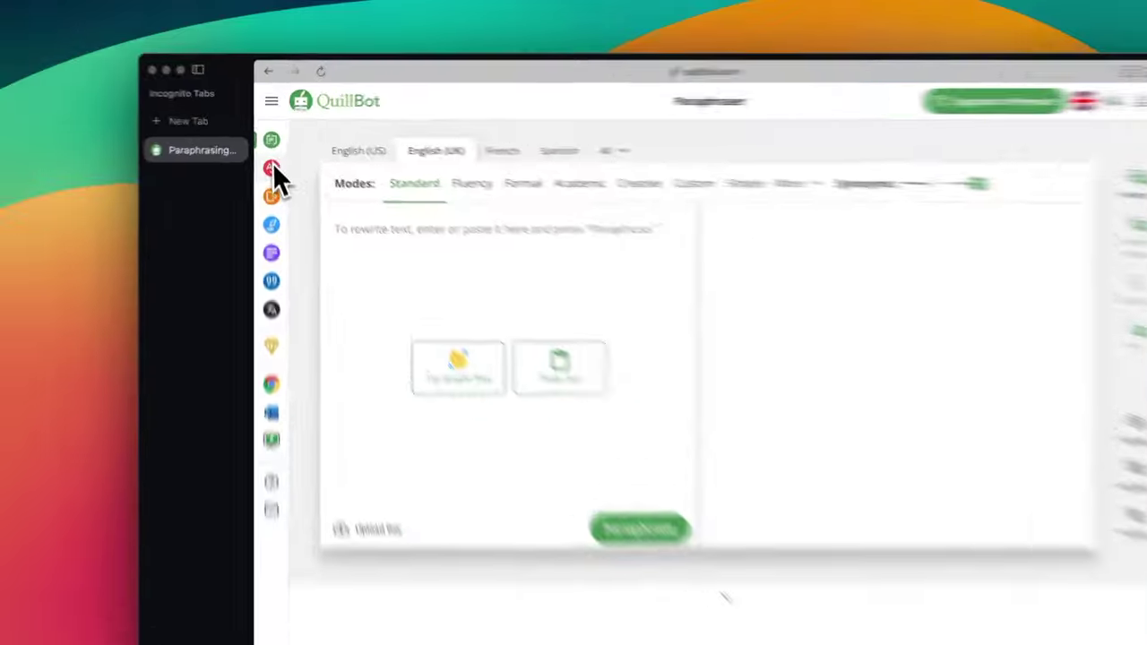
mouse_move(283, 291)
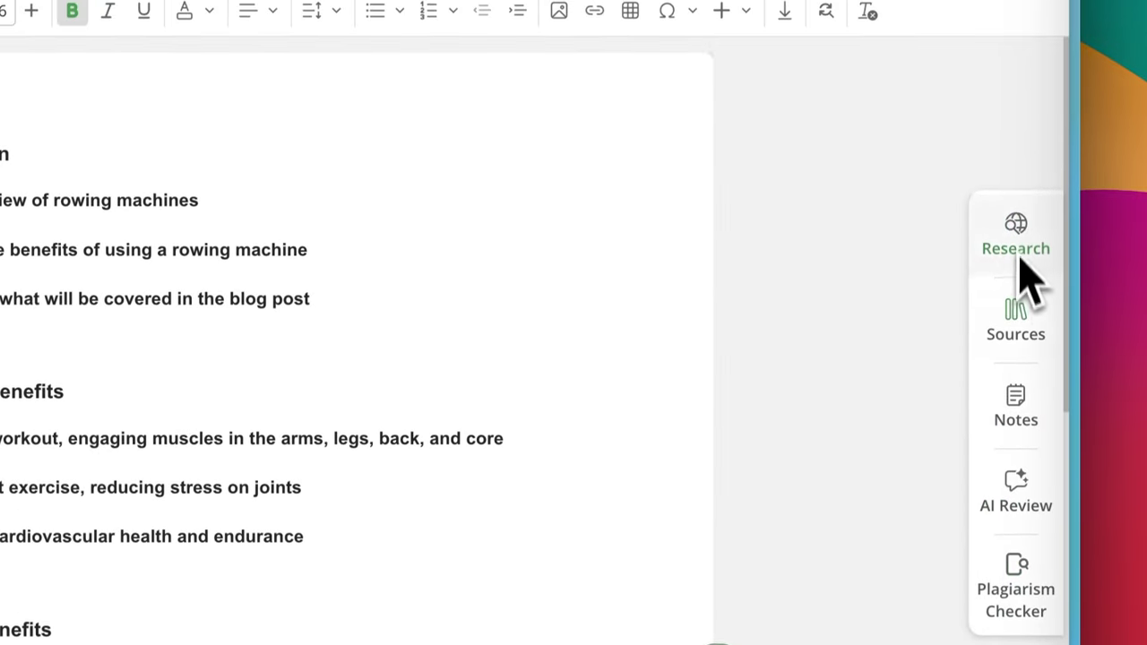
left_click(1030, 255)
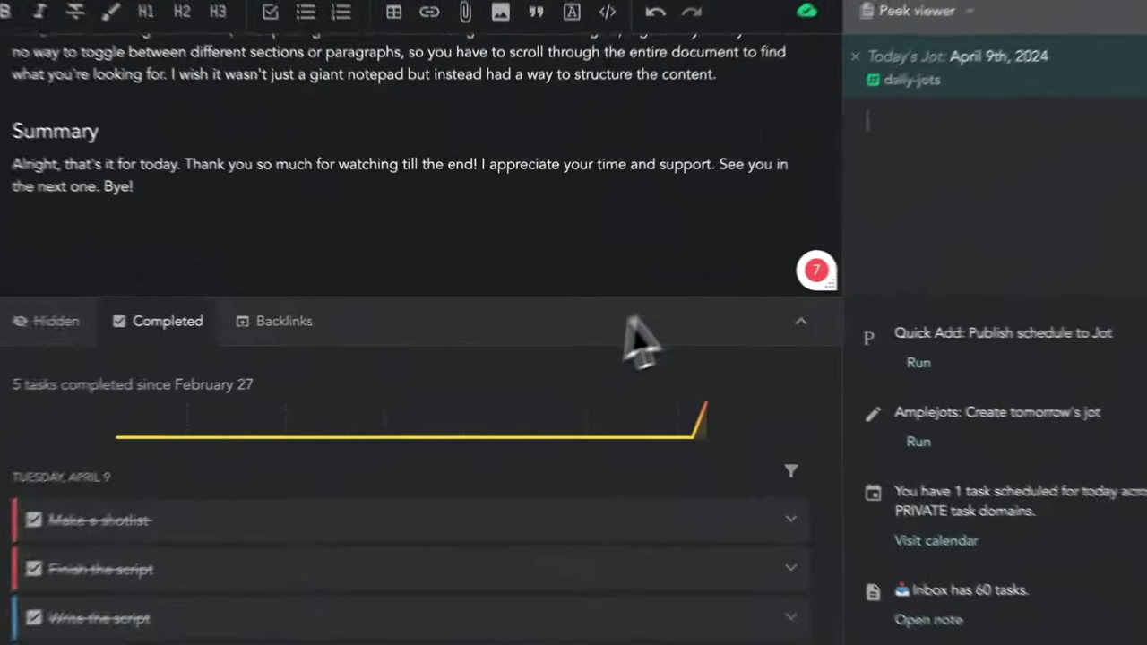
Expand the QuillBot extension toolbar from the red badge in the Amplenote note
mouse_move(668, 324)
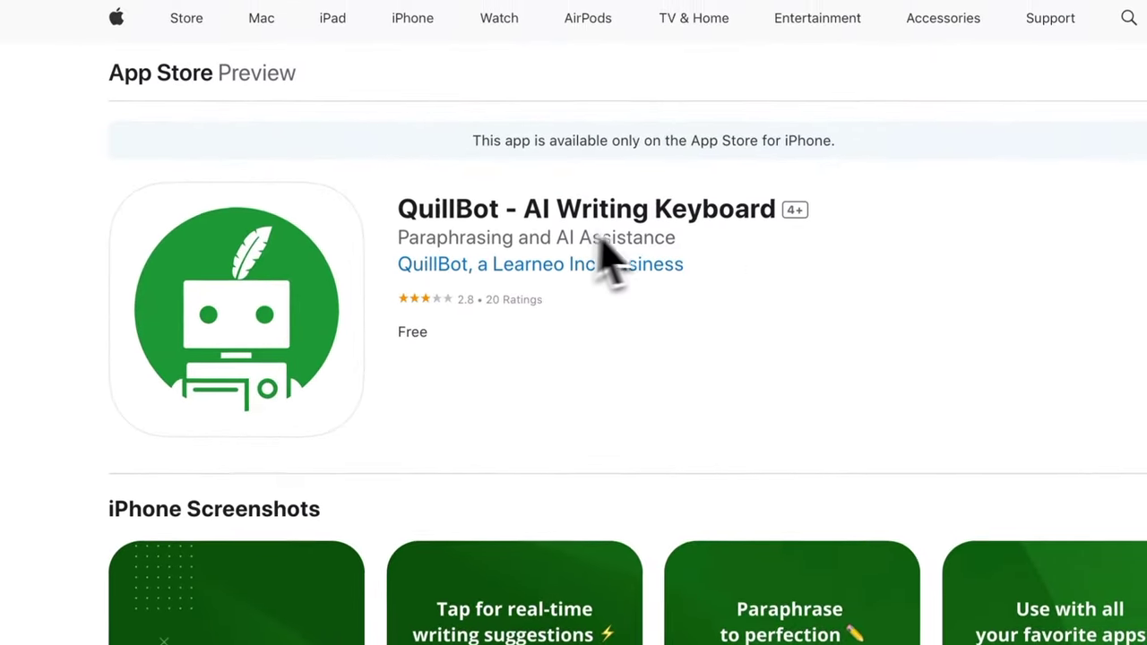
Scroll the QuillBot – AI Writing Keyboard App Store listing down to its iPhone screenshots
scroll(538, 444, "down", 5)
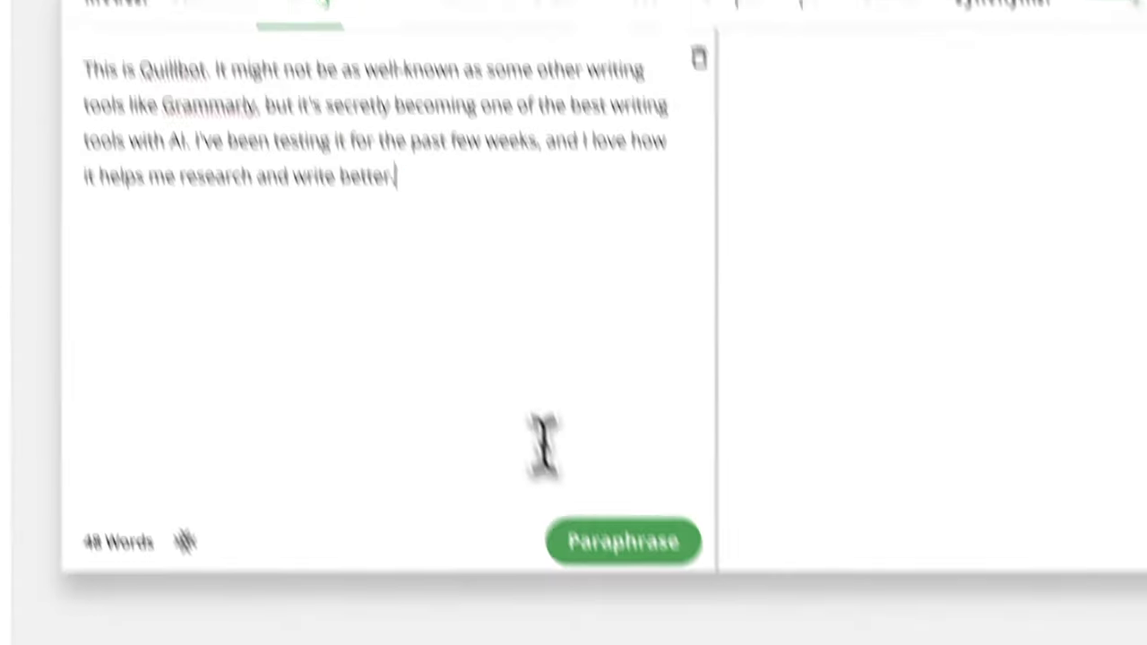
Paraphrase the 48-word QuillBot intro paragraph and dismiss the Smart Thesaurus tip
left_click(726, 644)
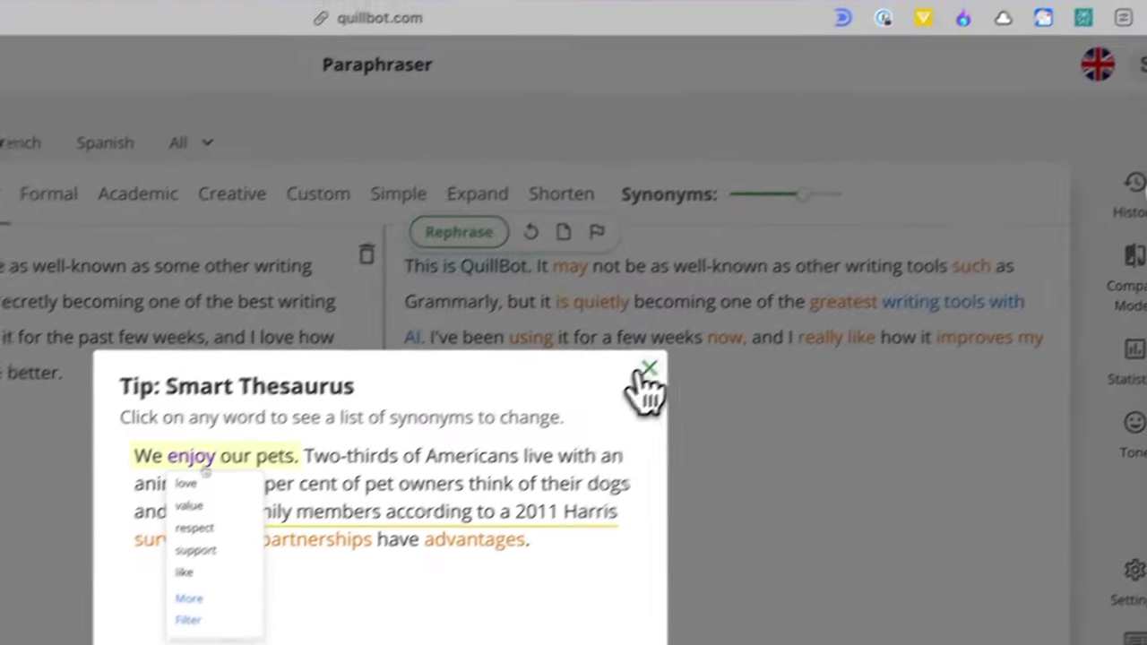
left_click(647, 371)
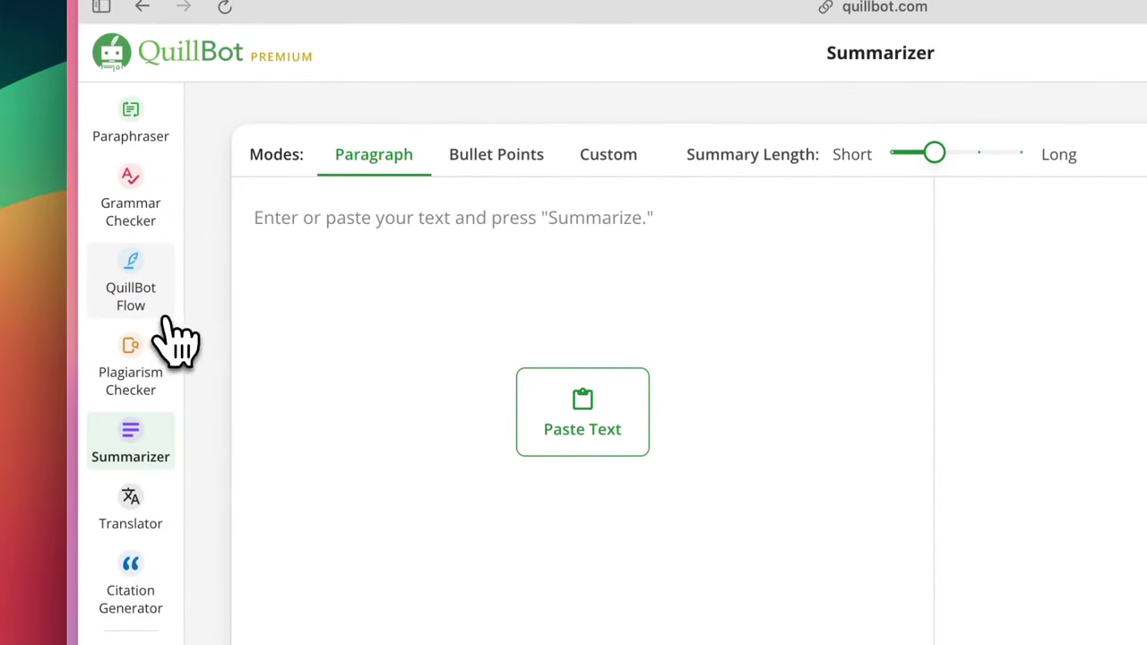
left_click(175, 339)
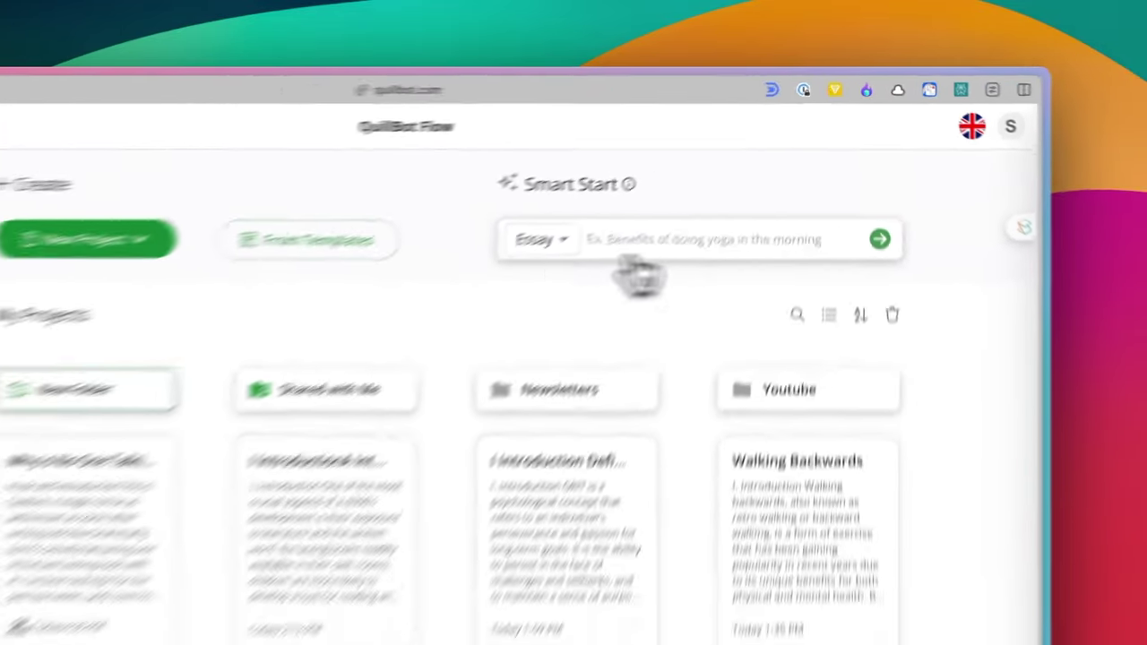
In QuillBot Flow, show the new-project options: blank, Computer, MS Word or Google Docs
left_click(17, 286)
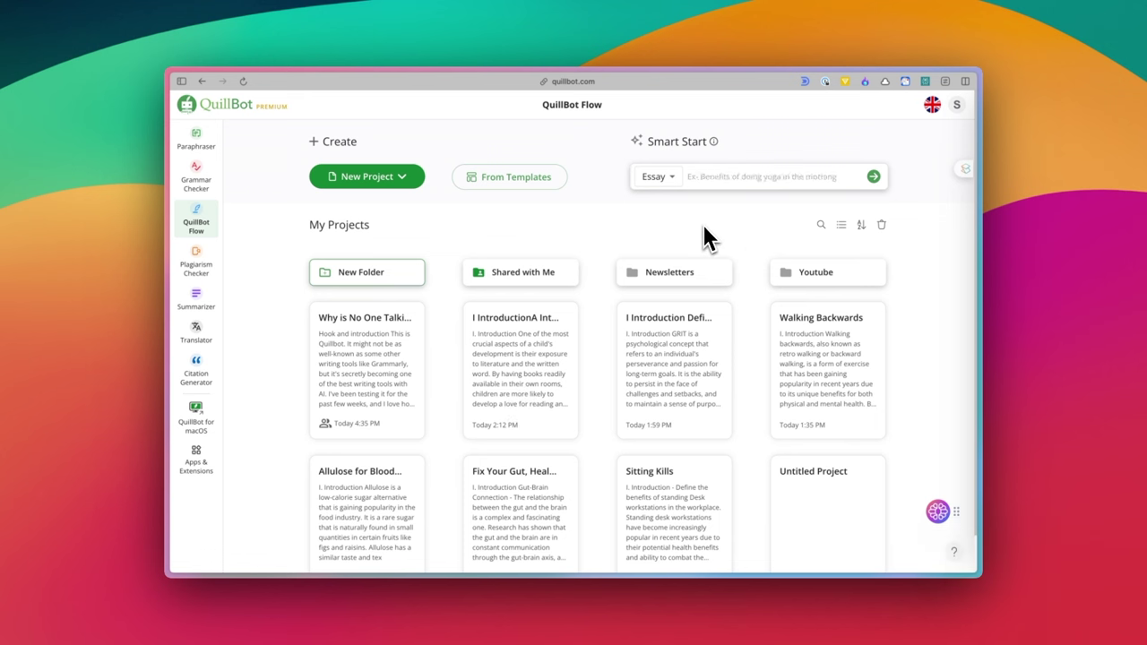
left_click(402, 176)
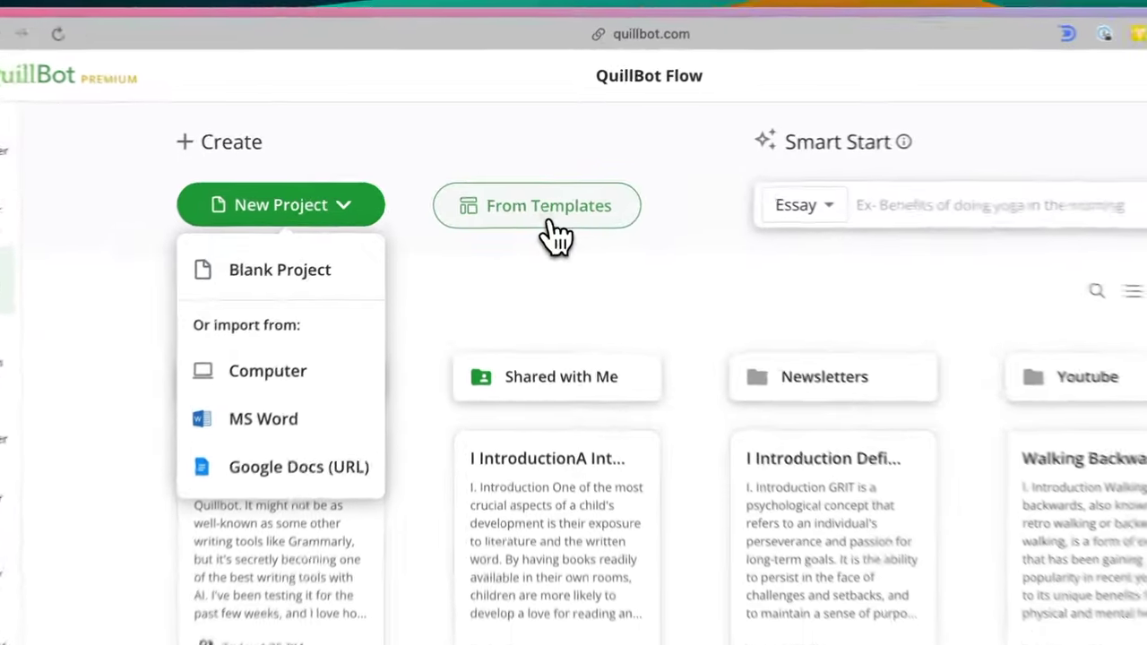
left_click(646, 242)
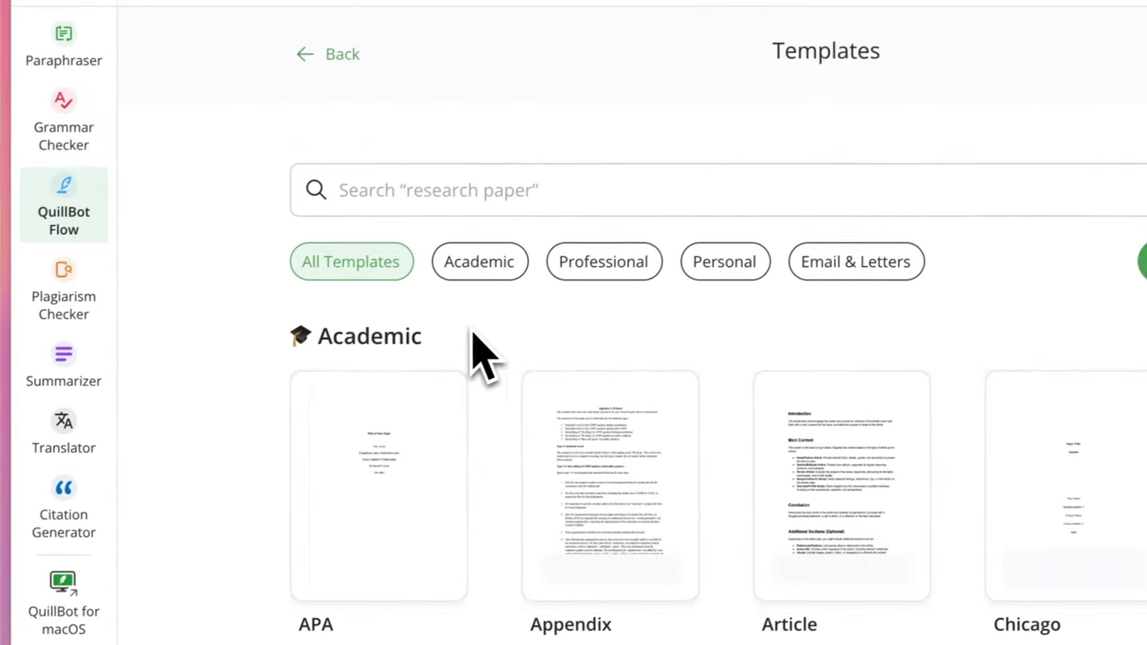
Scroll the Templates gallery to Professional templates such as Blog and Project Proposal
scroll(437, 400, "down", 2)
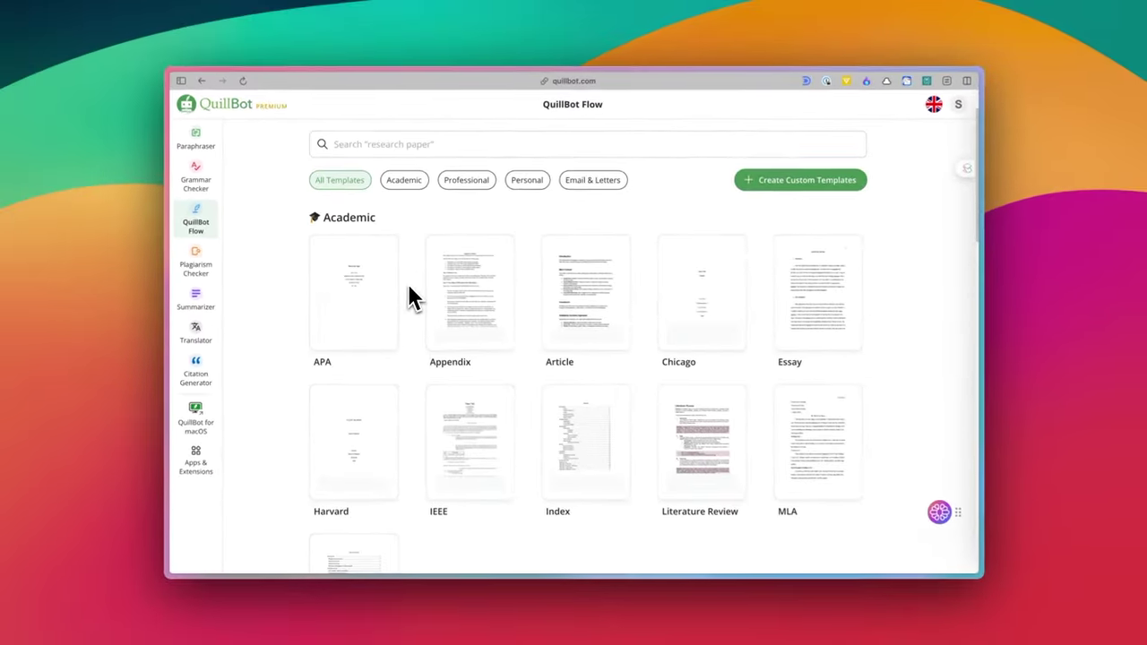
scroll(414, 358, "down", 1)
mouse_move(588, 498)
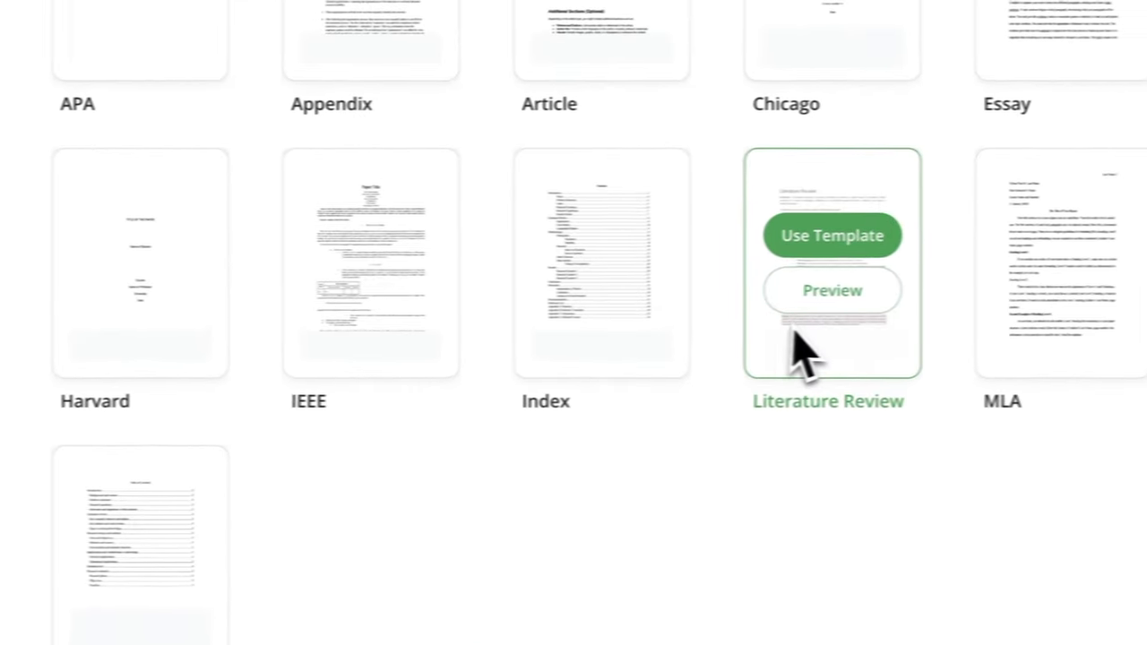
scroll(841, 447, "down", 2)
scroll(716, 448, "down", 6)
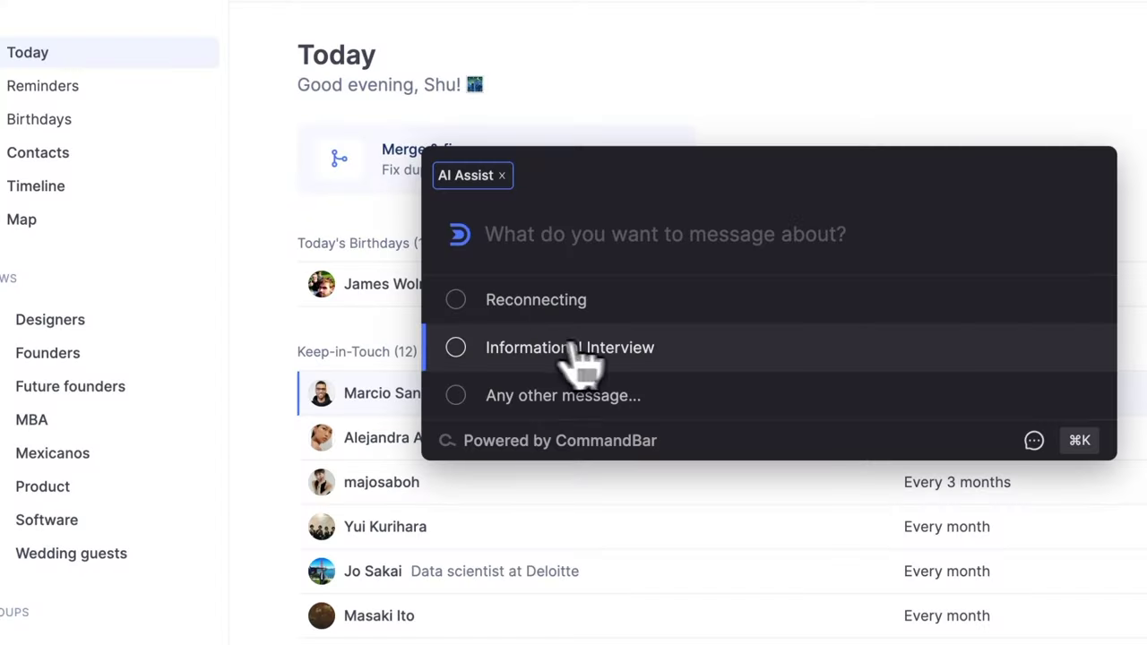
Generate AI Reconnecting conversation starters for a keep-in-touch contact in Dex
left_click(651, 310)
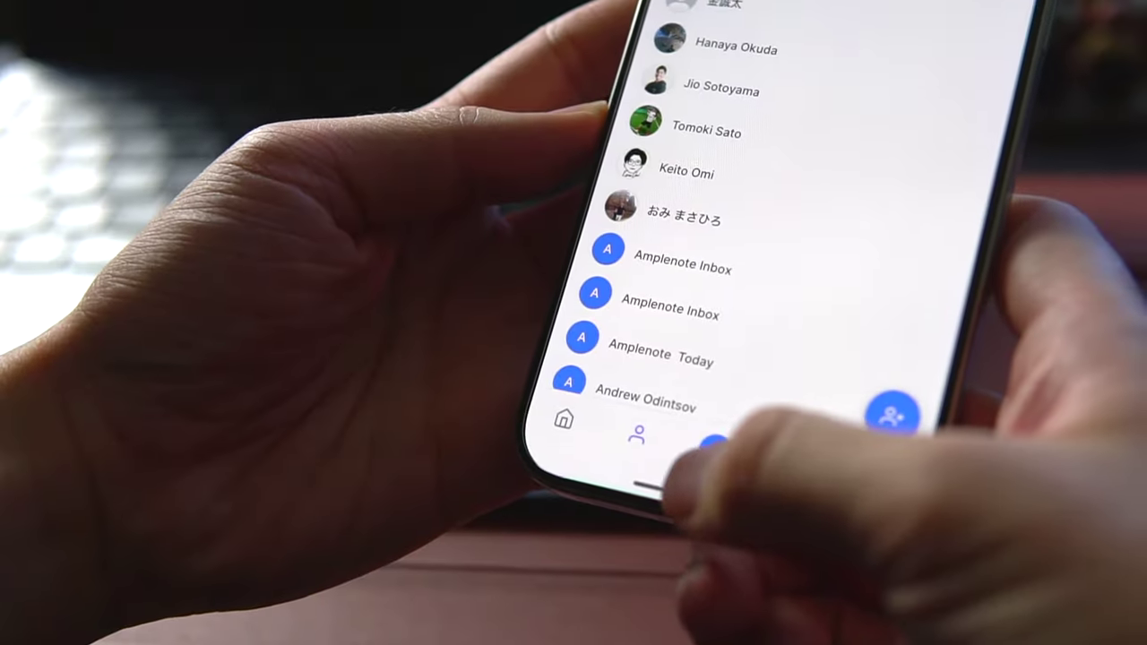
left_click(715, 445)
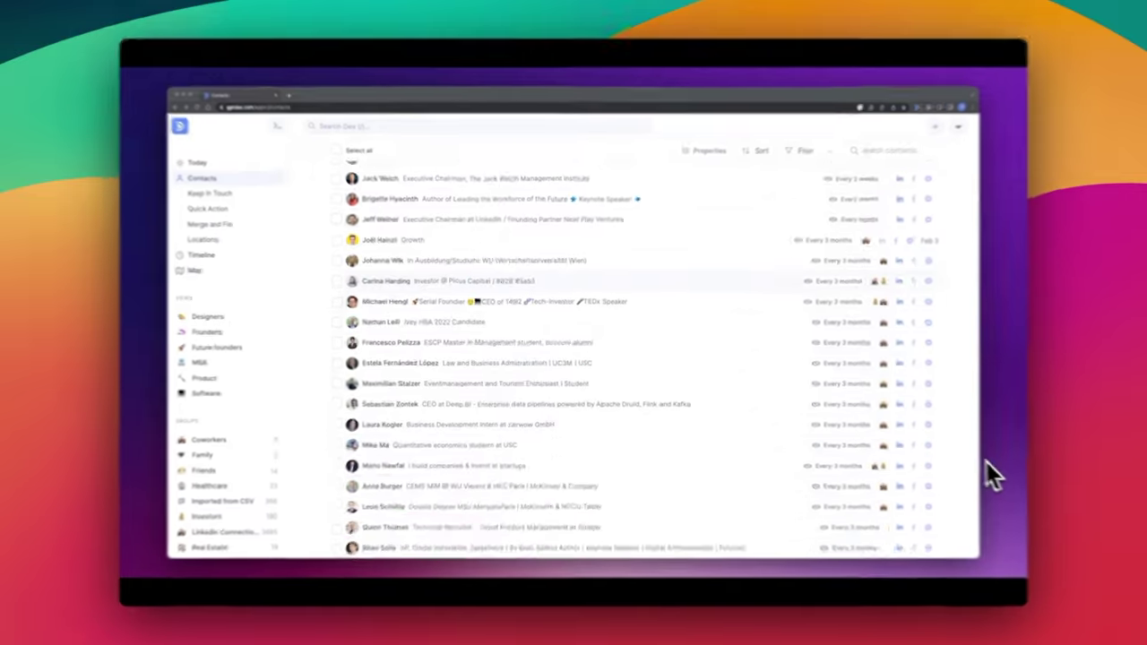
scroll(949, 453, "down", 10)
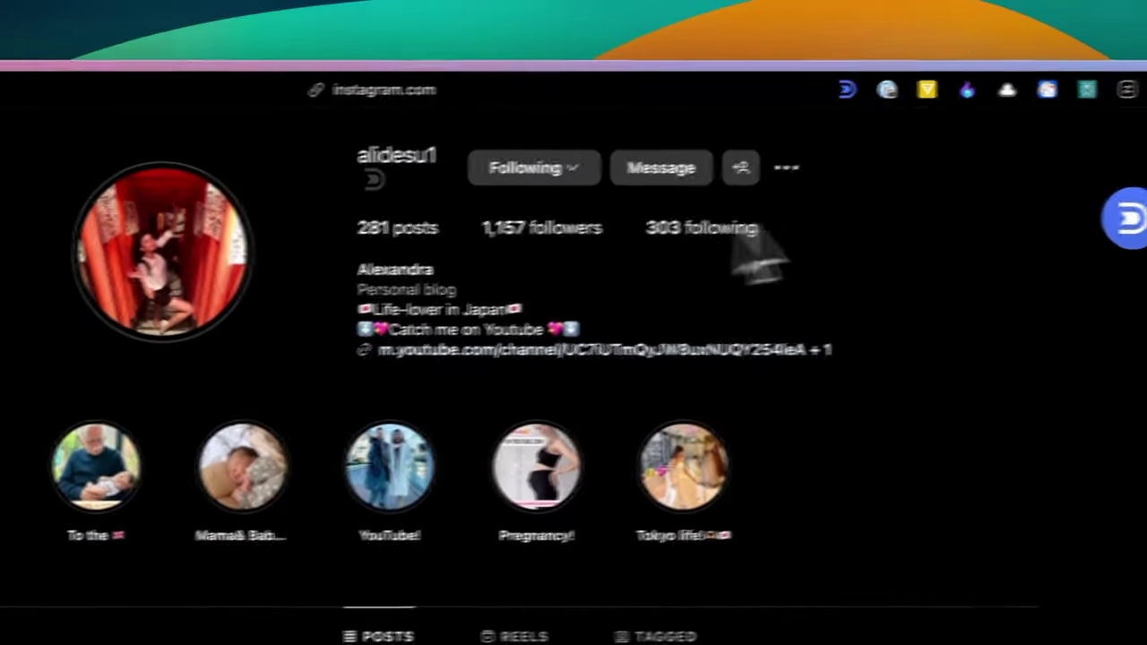
Generate three Reconnecting starters about the Hanami party and the contact's move to the US
left_click(1128, 219)
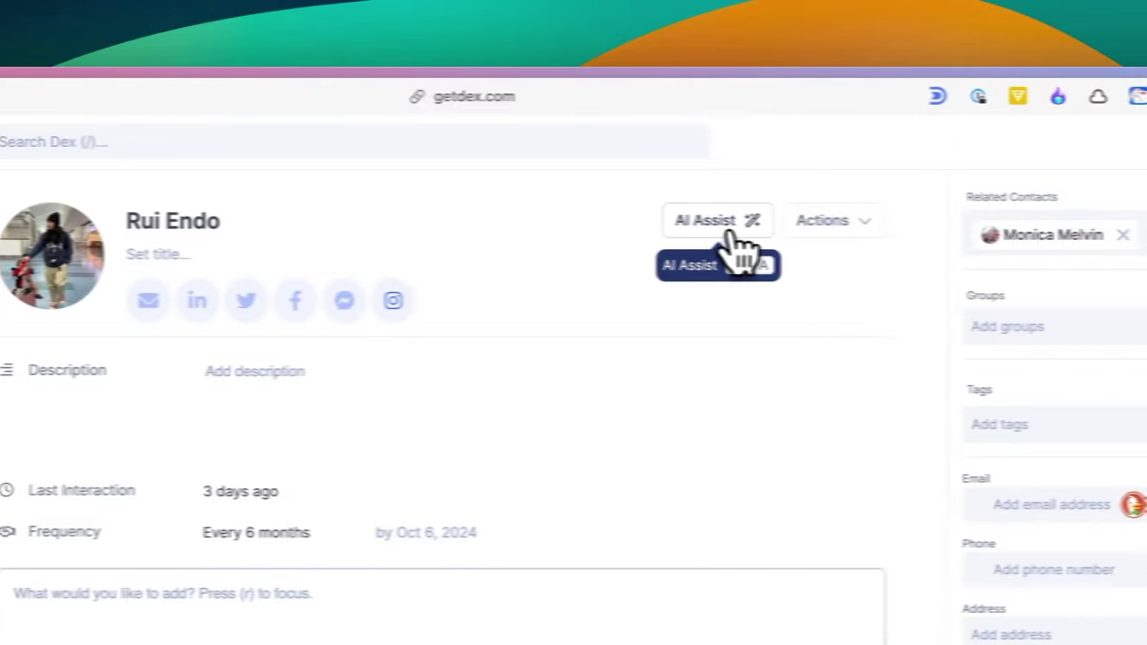
left_click(766, 222)
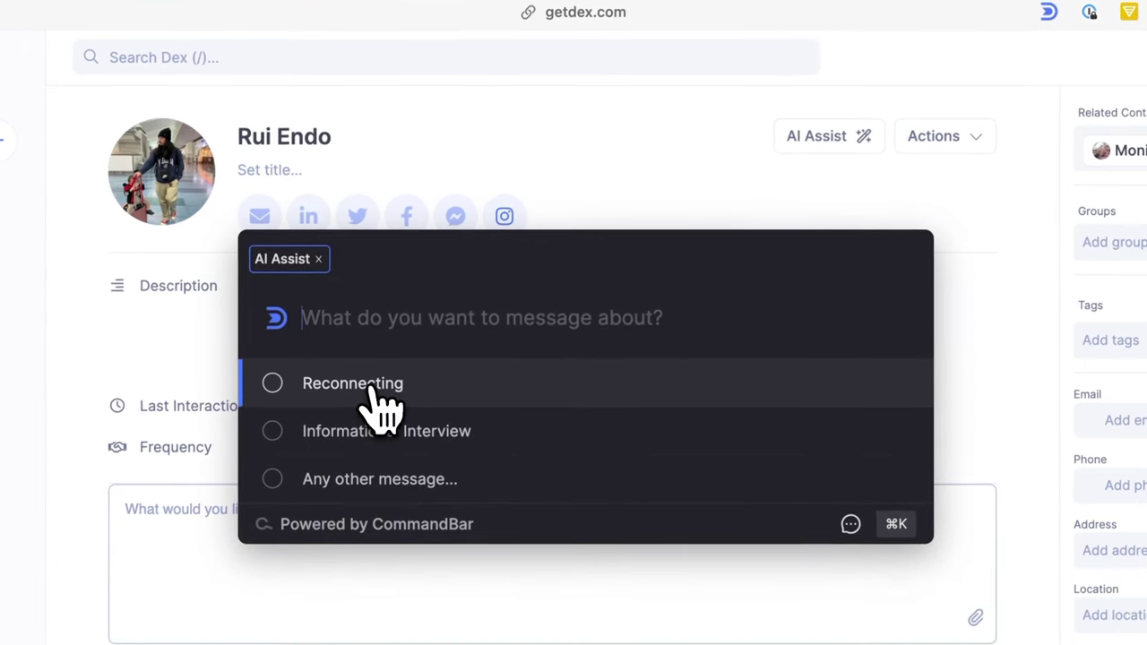
left_click(323, 467)
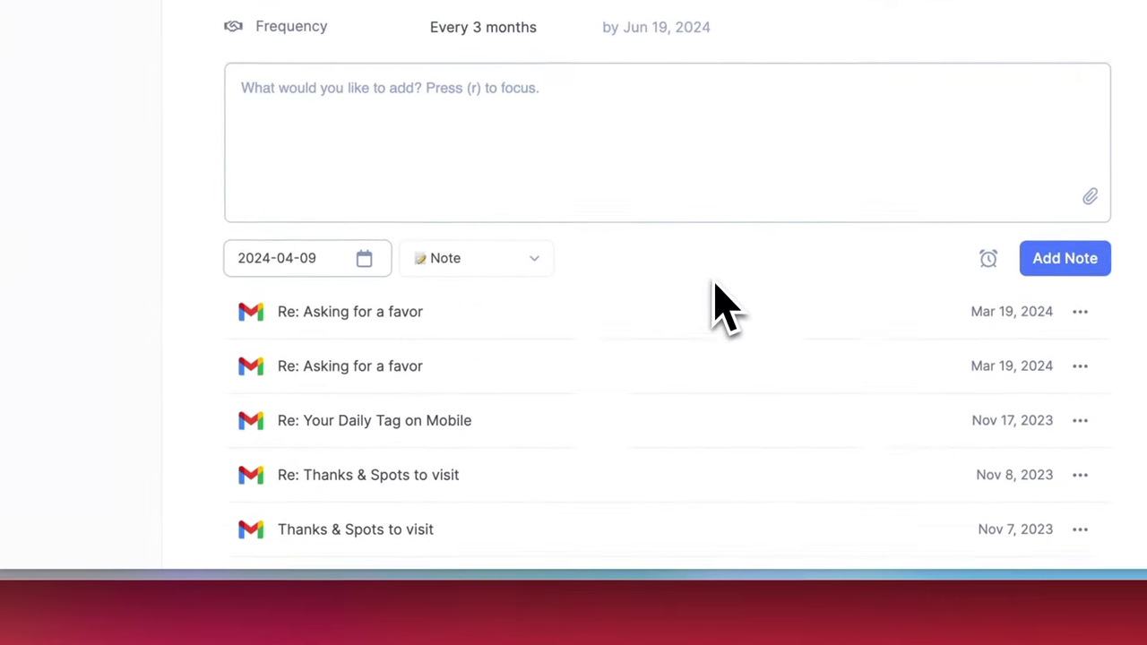
Add a reminder about hanging out in Seoul for April 30, 2024, then search the map for Florida
scroll(584, 441, "down", 3)
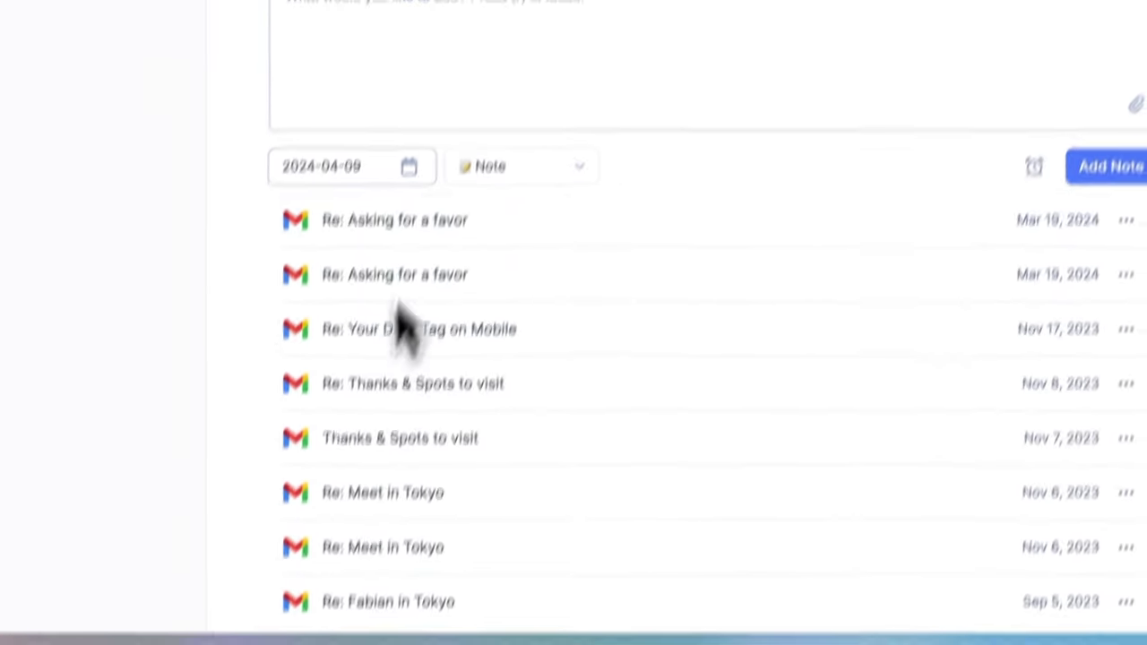
left_click(812, 224)
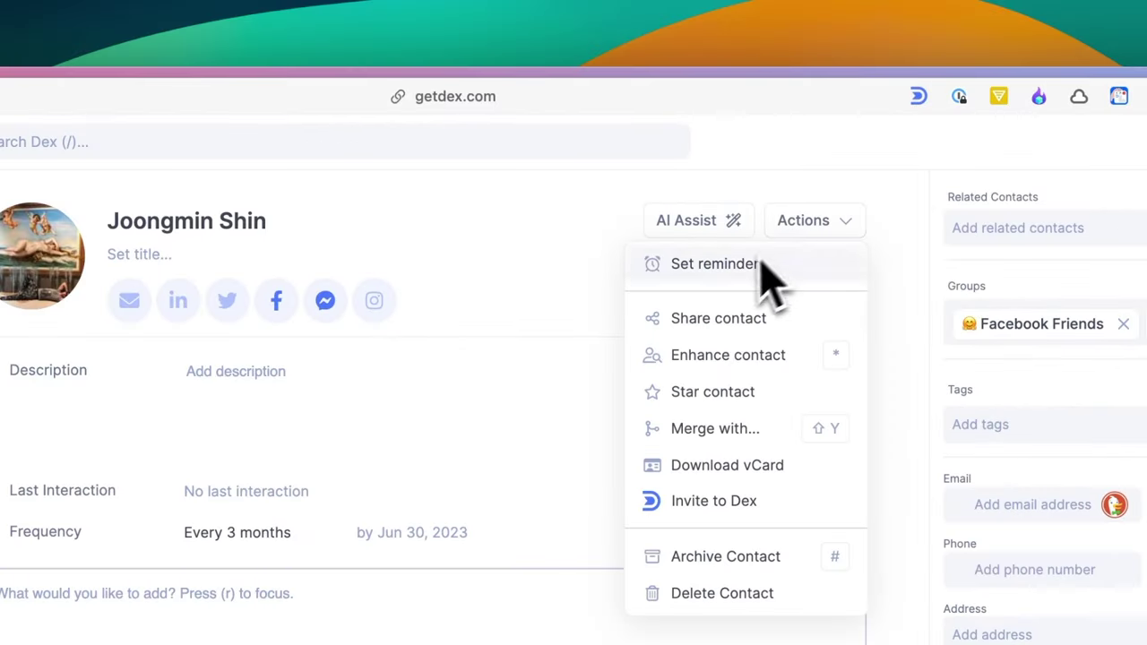
left_click(721, 269)
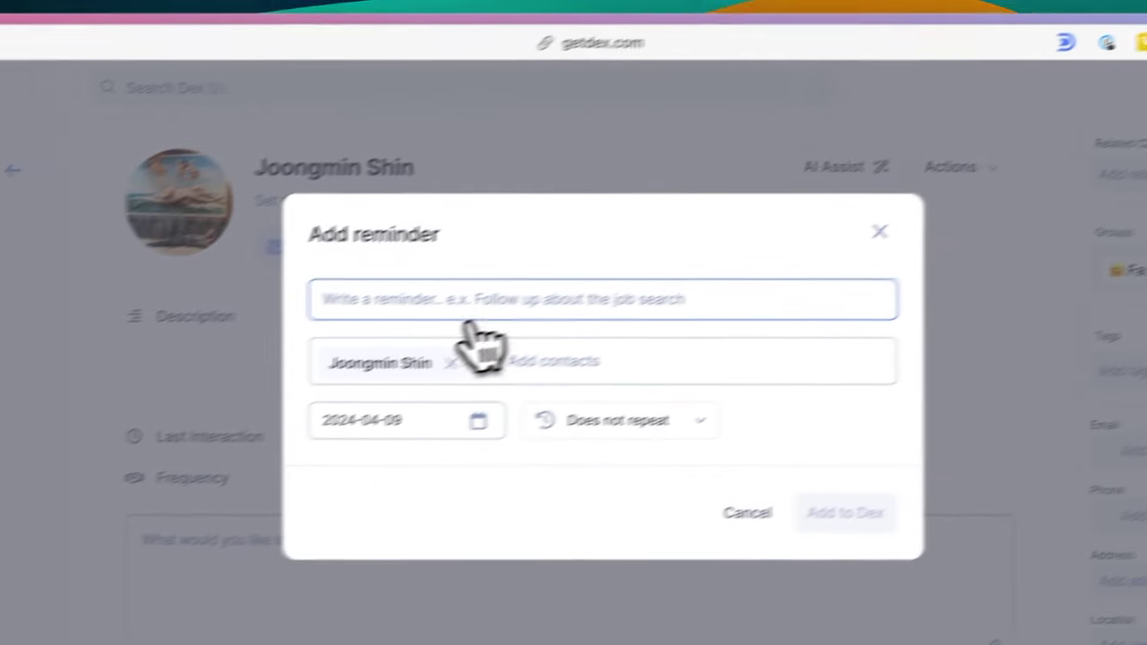
type("S")
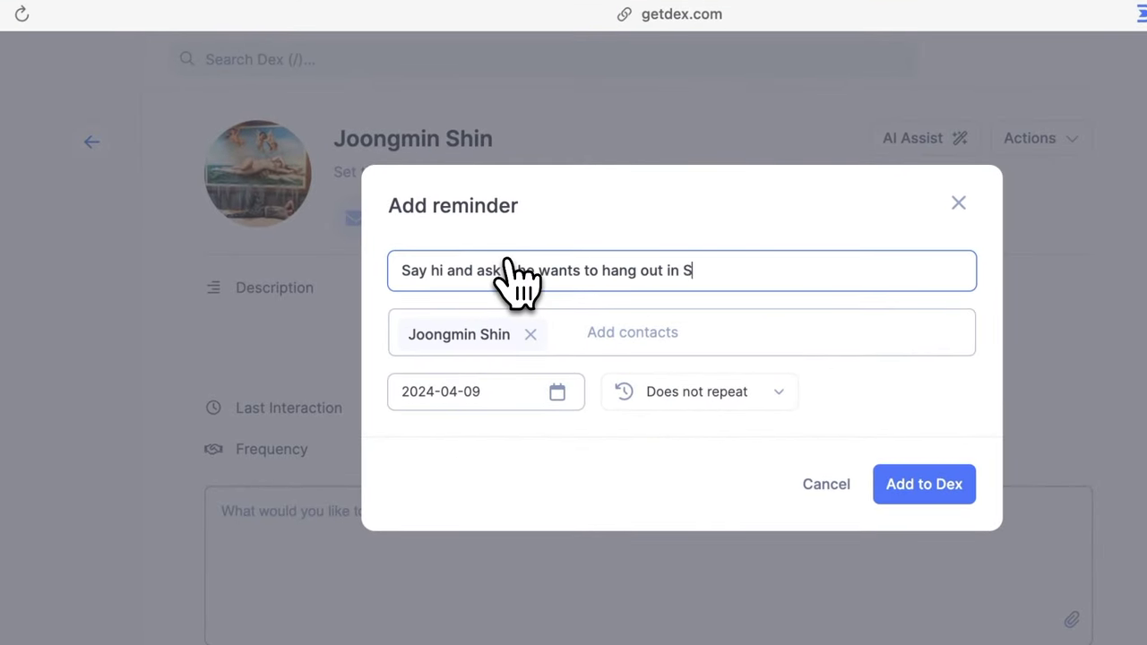
type("eoul")
left_click(448, 392)
left_click(413, 453)
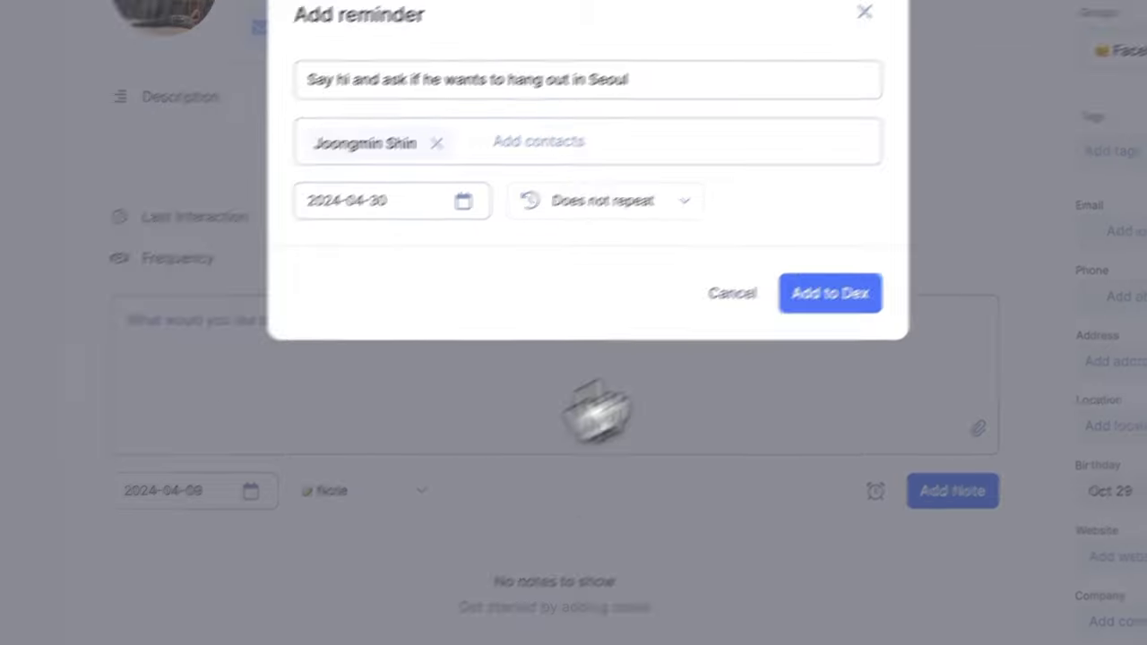
left_click(830, 293)
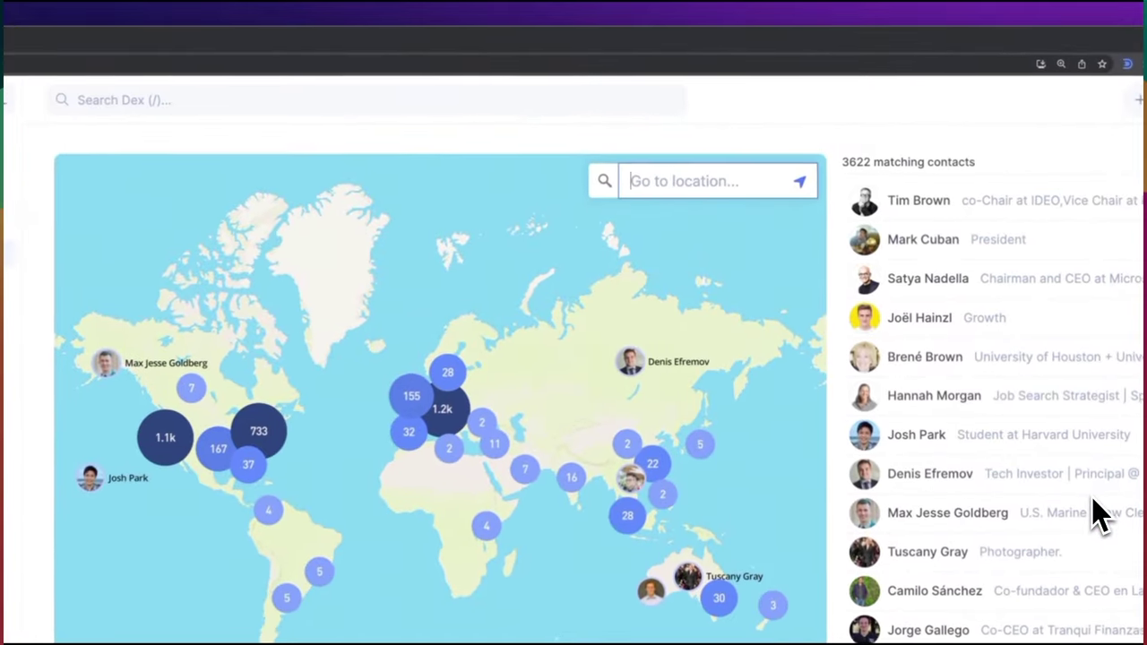
type("Florida")
key("Return")
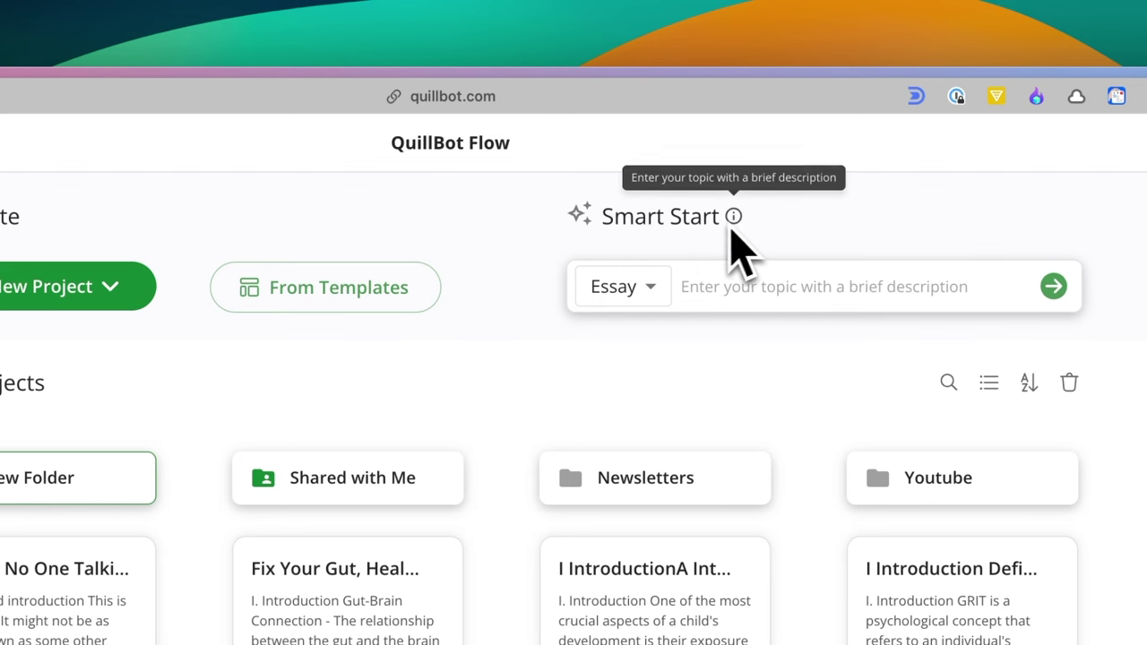
Switch Smart Start from Essay to Blog and generate a draft on 'benefits of rowing machine'
left_click(632, 287)
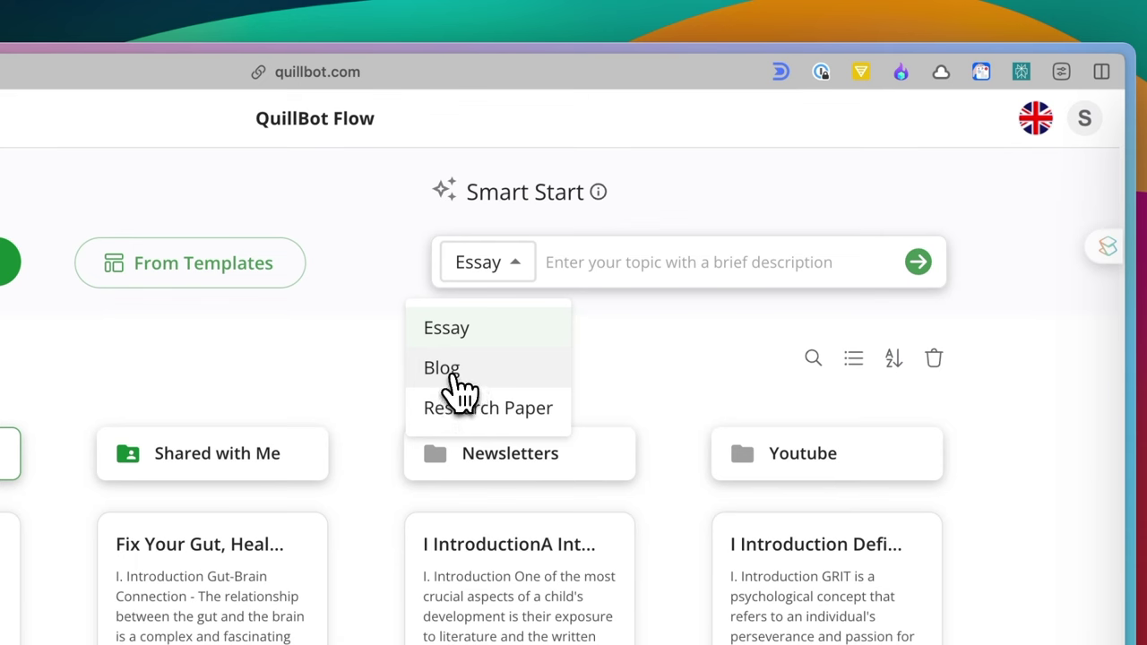
left_click(457, 385)
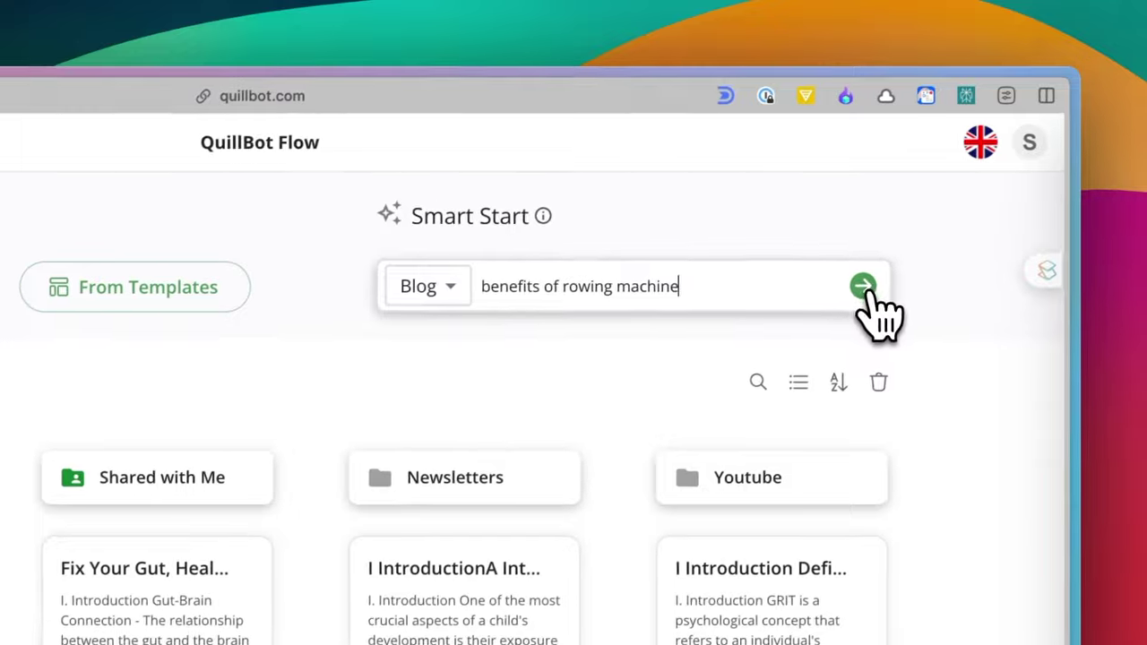
left_click(919, 264)
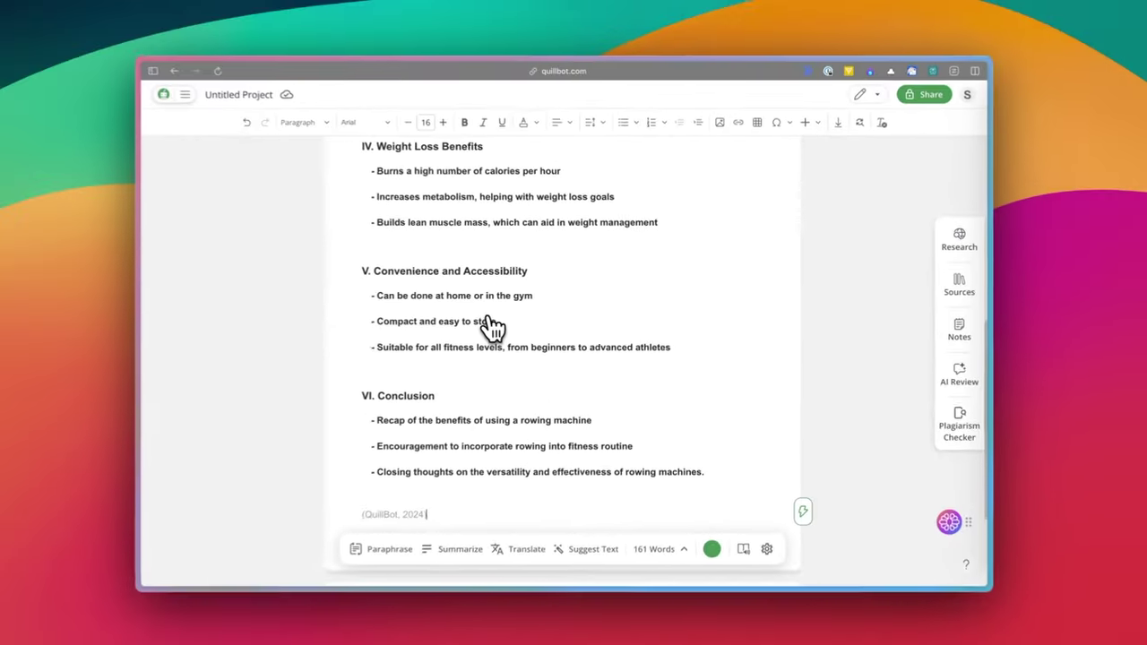
scroll(520, 452, "up", 5)
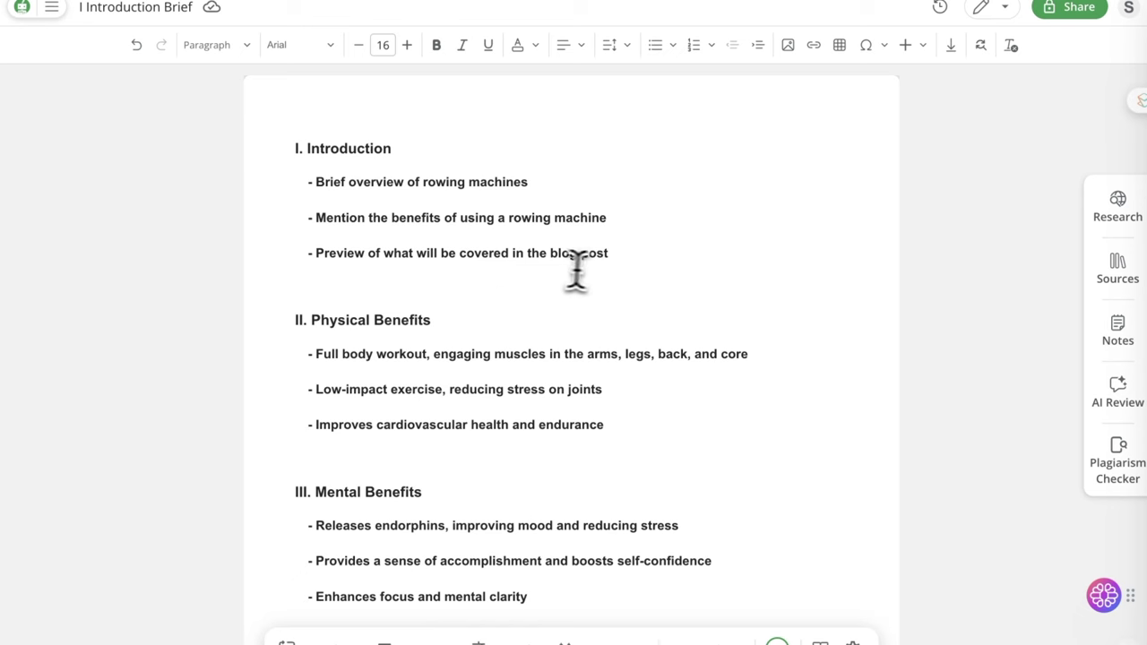
scroll(599, 269, "down", 5)
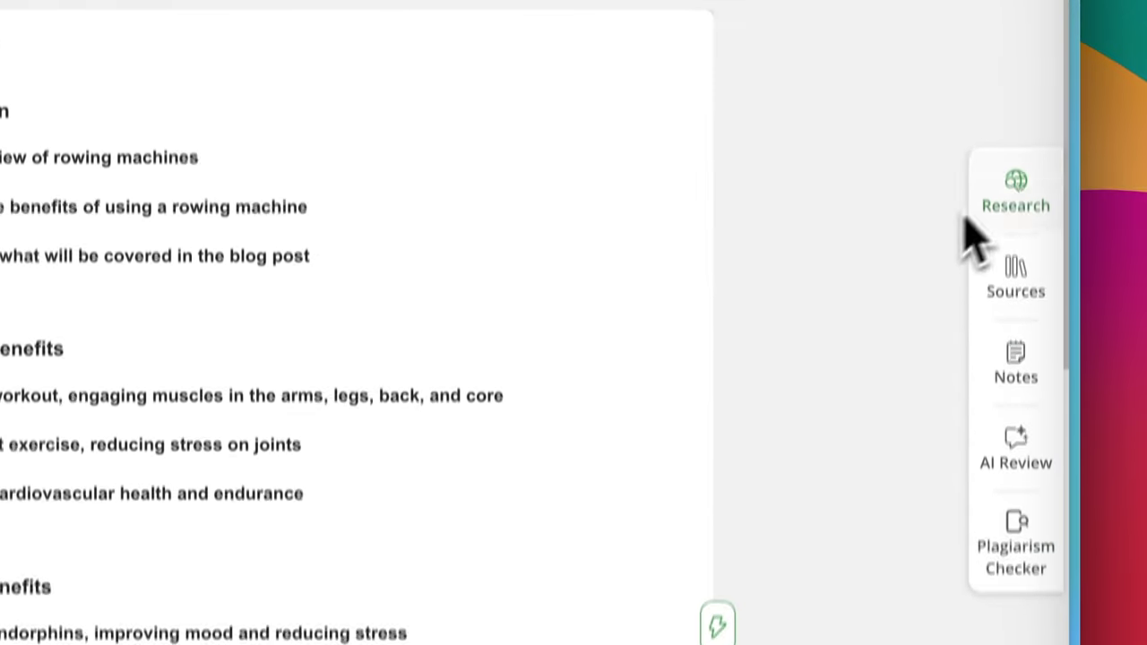
Ask Research 'what are the benefits of rowing machines' and insert the cited answer into the draft
left_click(1022, 256)
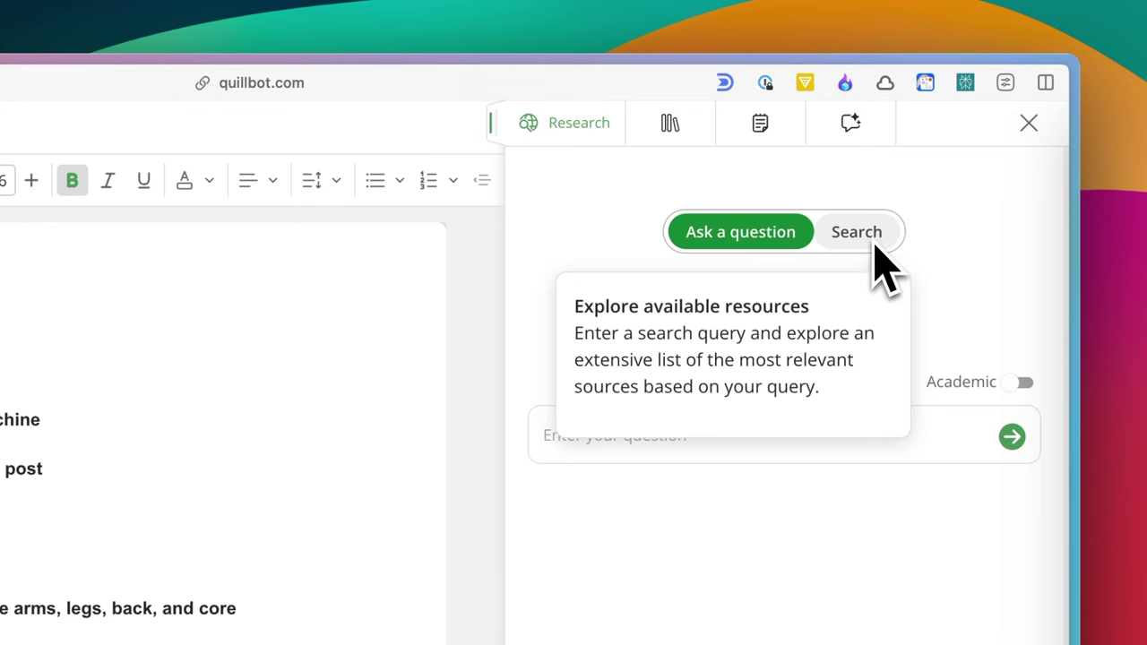
left_click(619, 435)
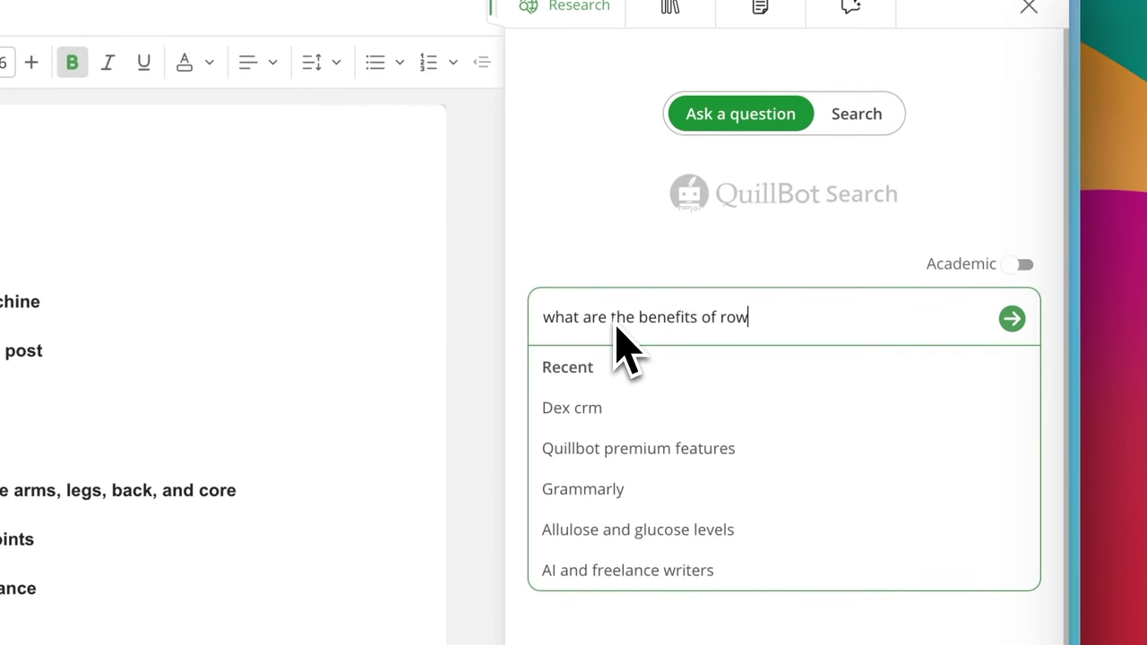
type("what are the benefits of rowing machines")
key("Return")
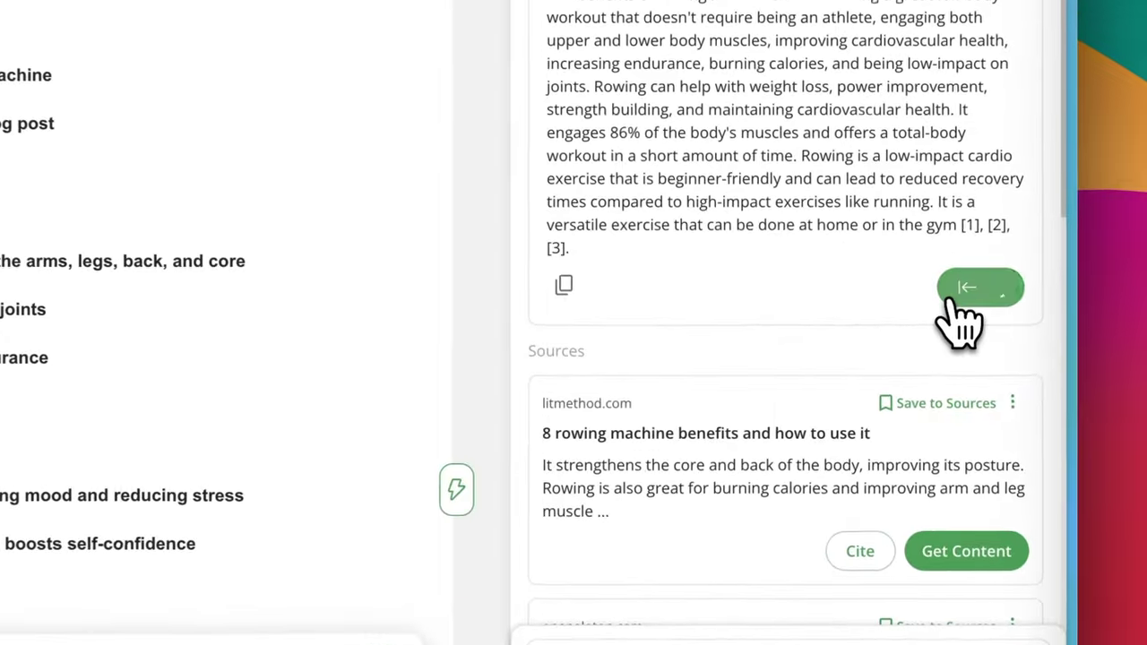
left_click(956, 524)
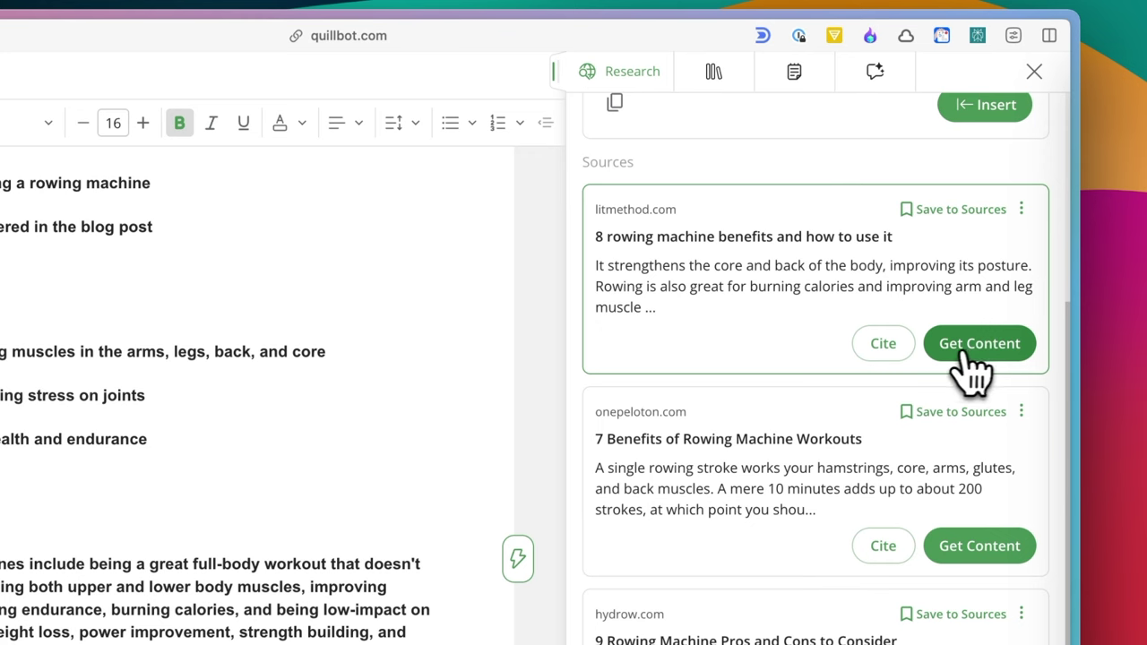
Open the litmethod.com article's full text and select the paragraph on what rowing does
left_click(976, 352)
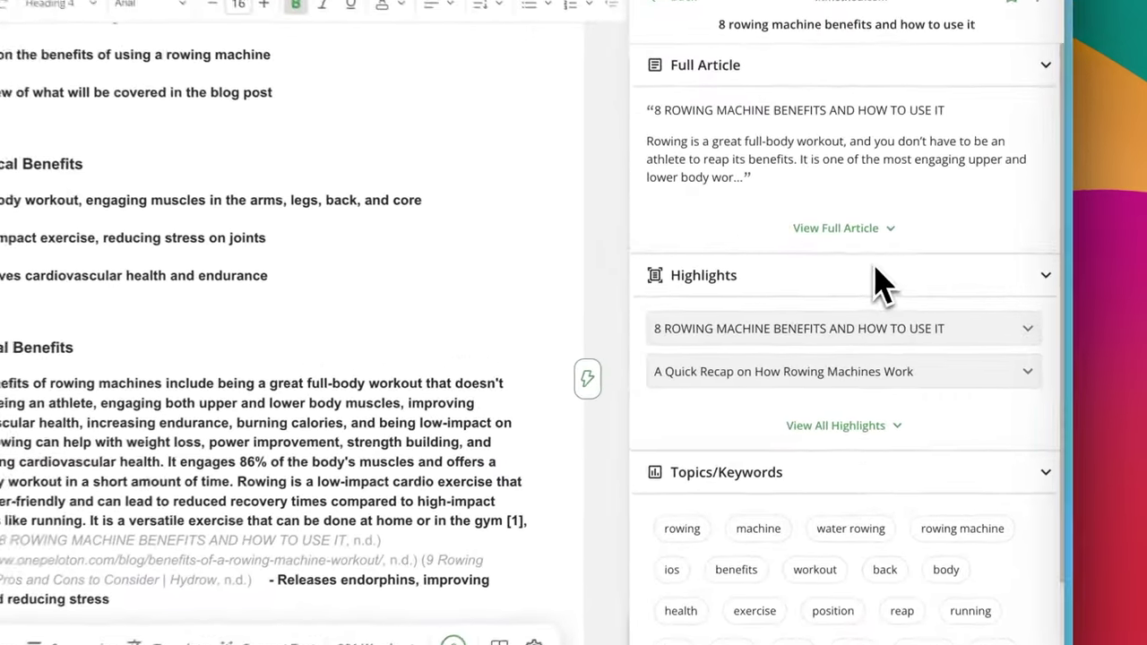
left_click(793, 384)
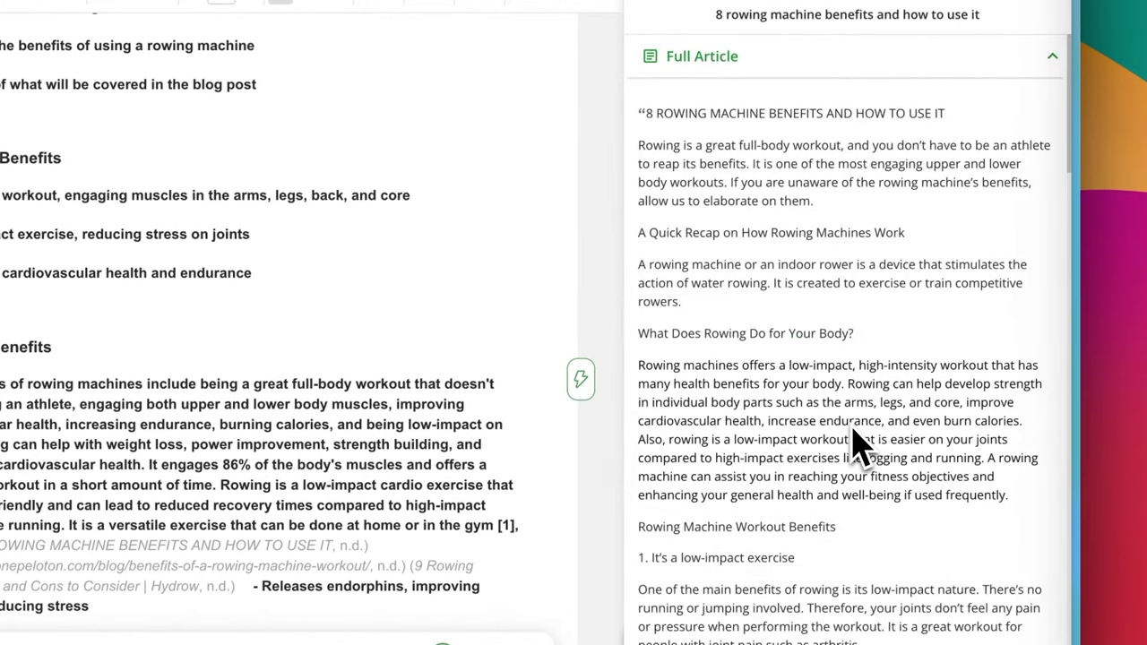
scroll(858, 444, "down", 1)
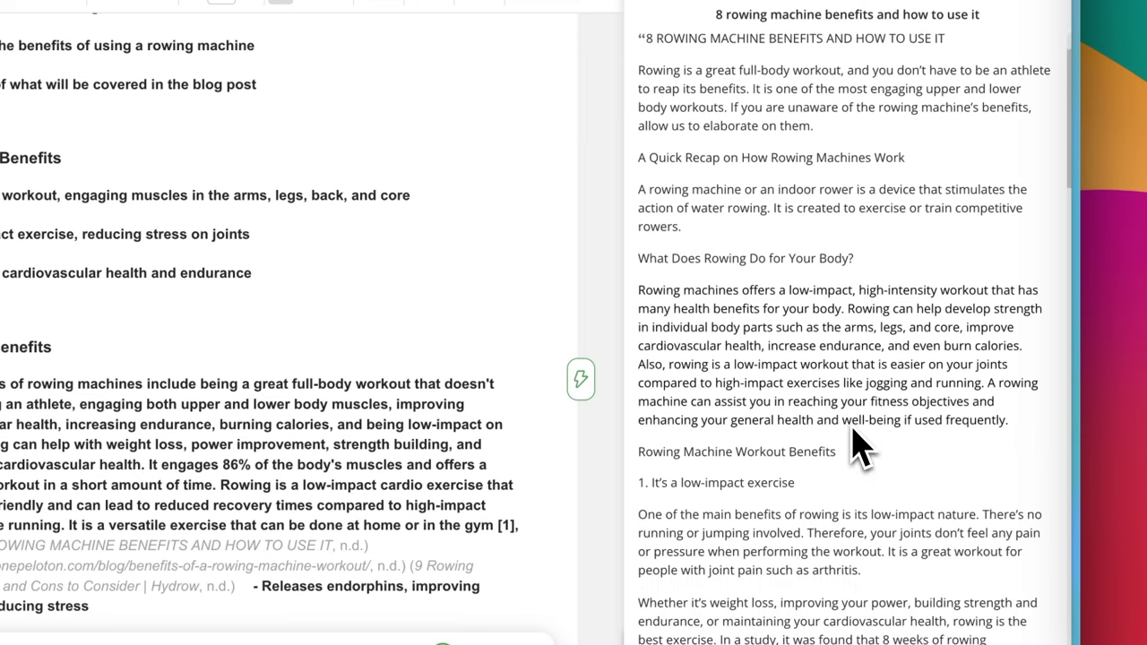
left_click_drag(640, 290, 995, 417)
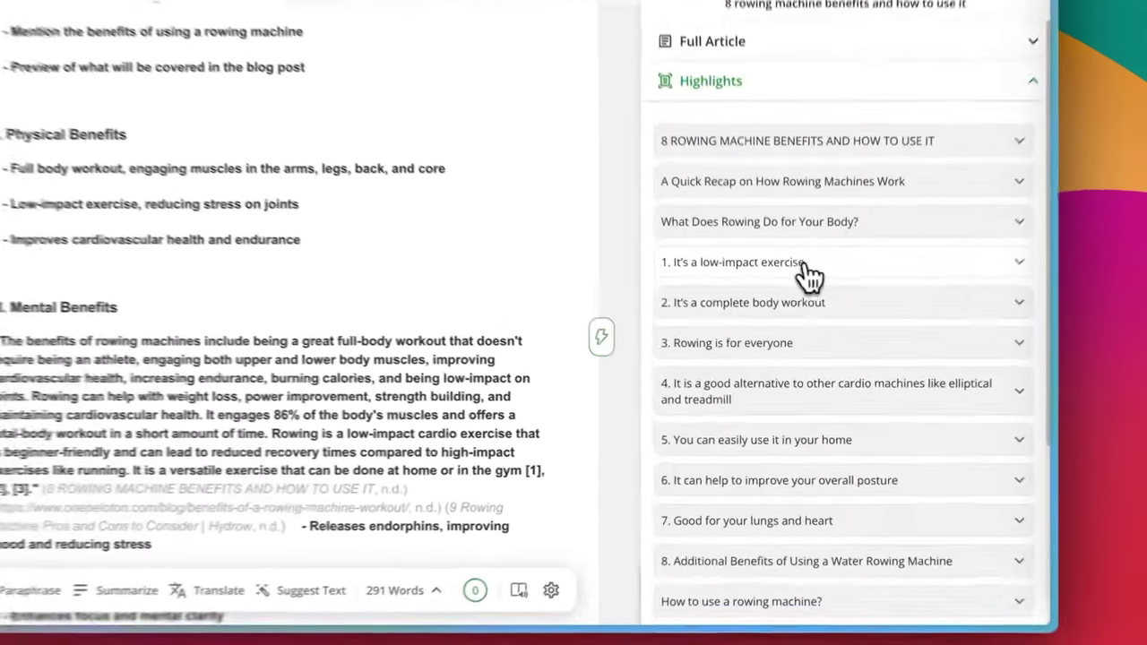
Expand the low-impact exercise, 'Rowing is for everyone' and posture highlights
left_click(816, 249)
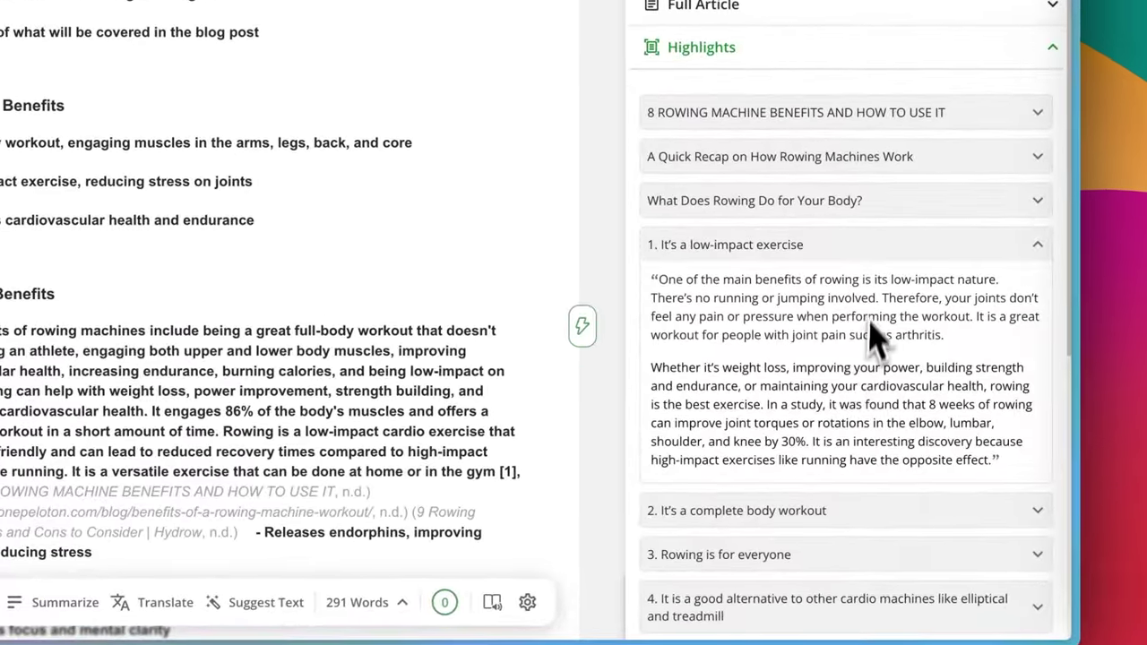
scroll(861, 381, "down", 4)
left_click(789, 381)
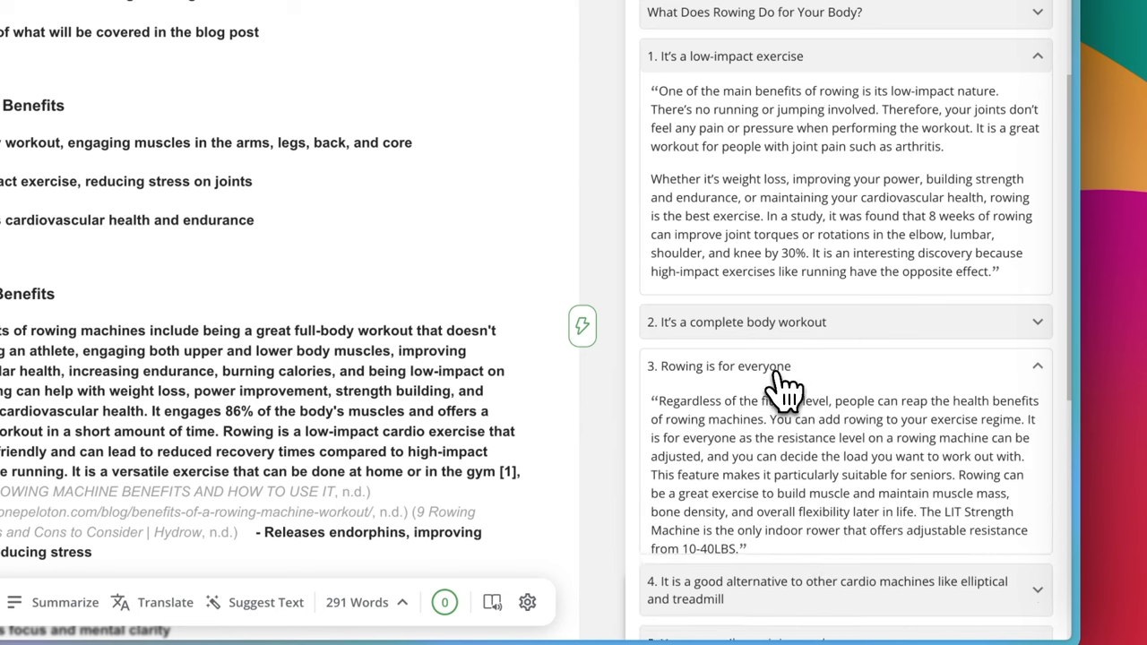
scroll(782, 390, "down", 3)
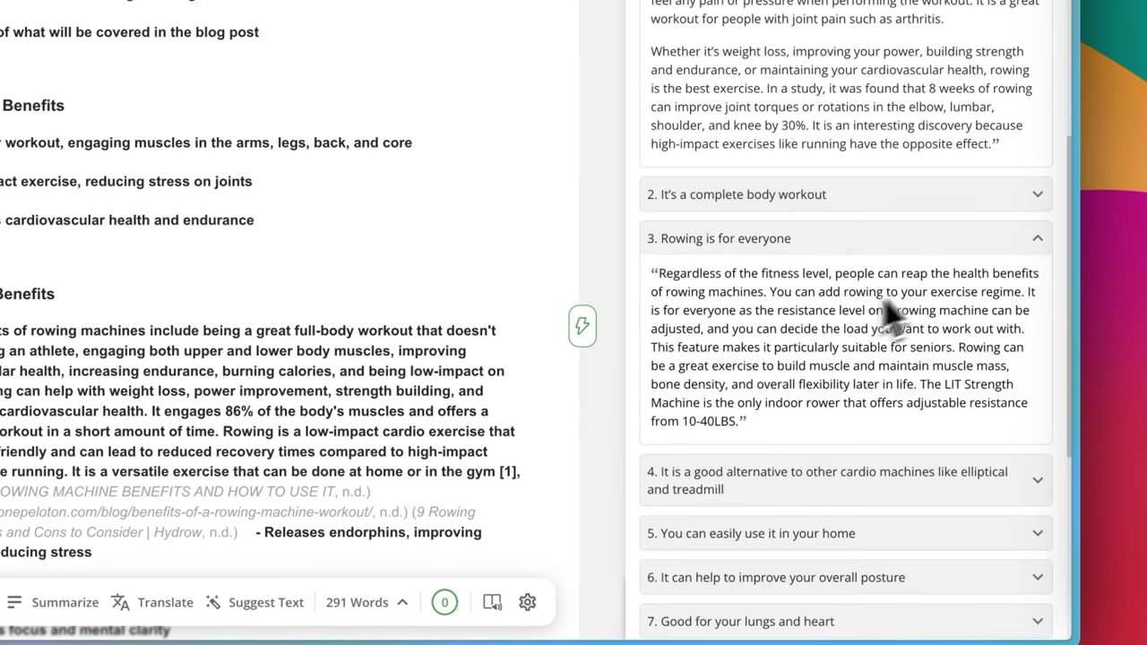
scroll(835, 414, "down", 3)
left_click(856, 423)
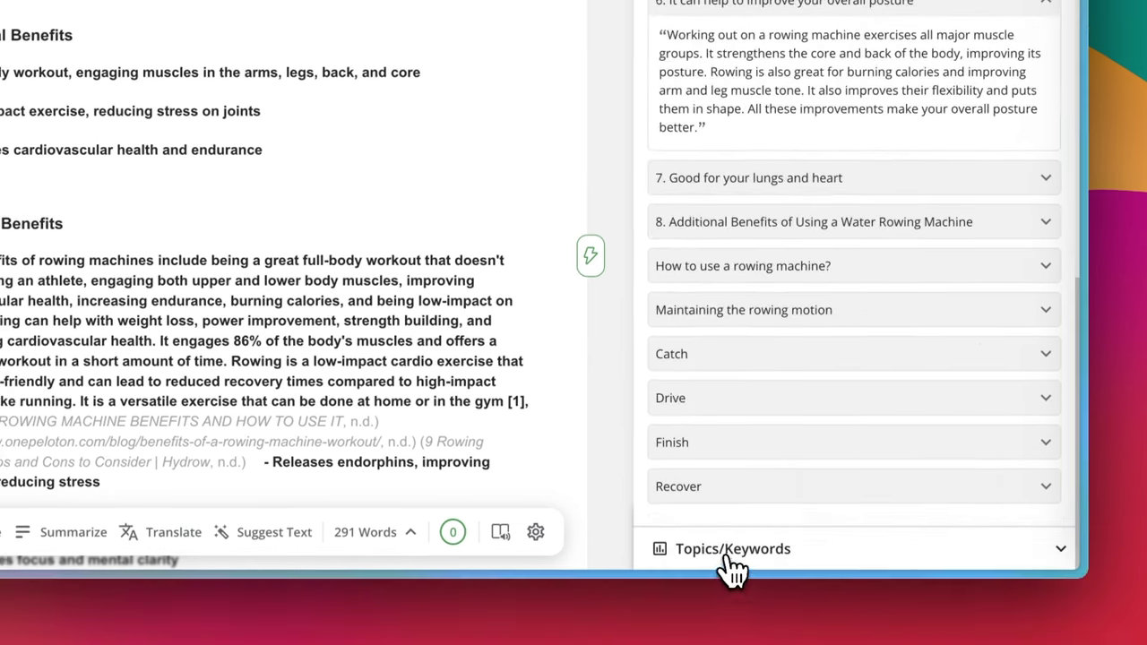
Show the article's topics and keywords, view the lungs passage, and save it to Sources
left_click(727, 550)
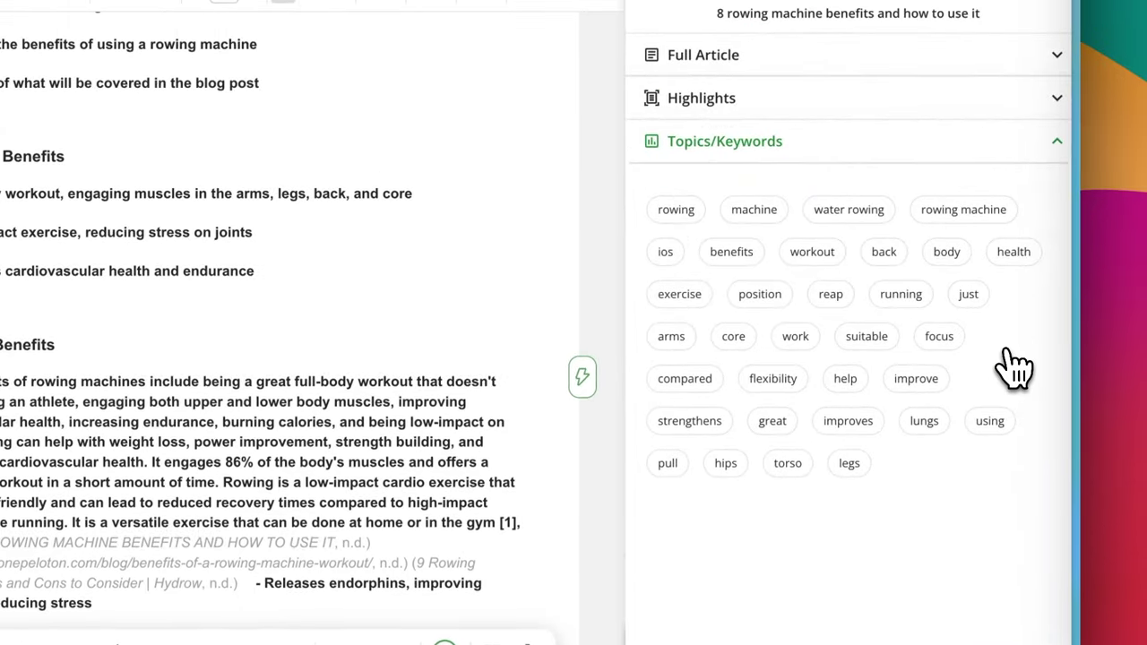
left_click(922, 421)
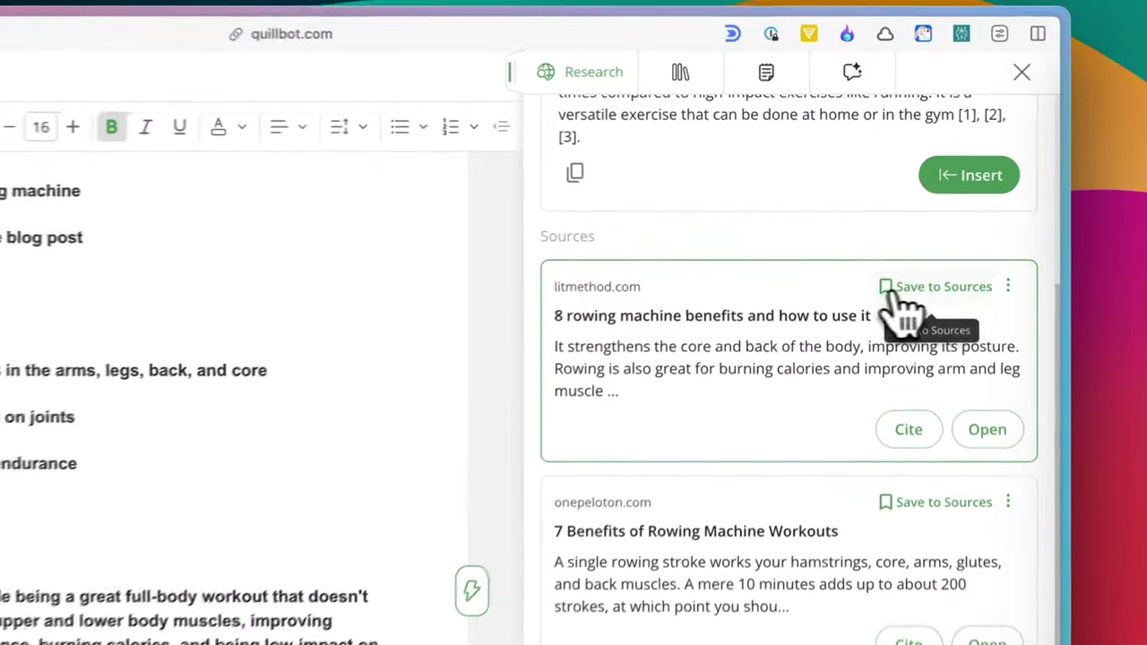
left_click(957, 310)
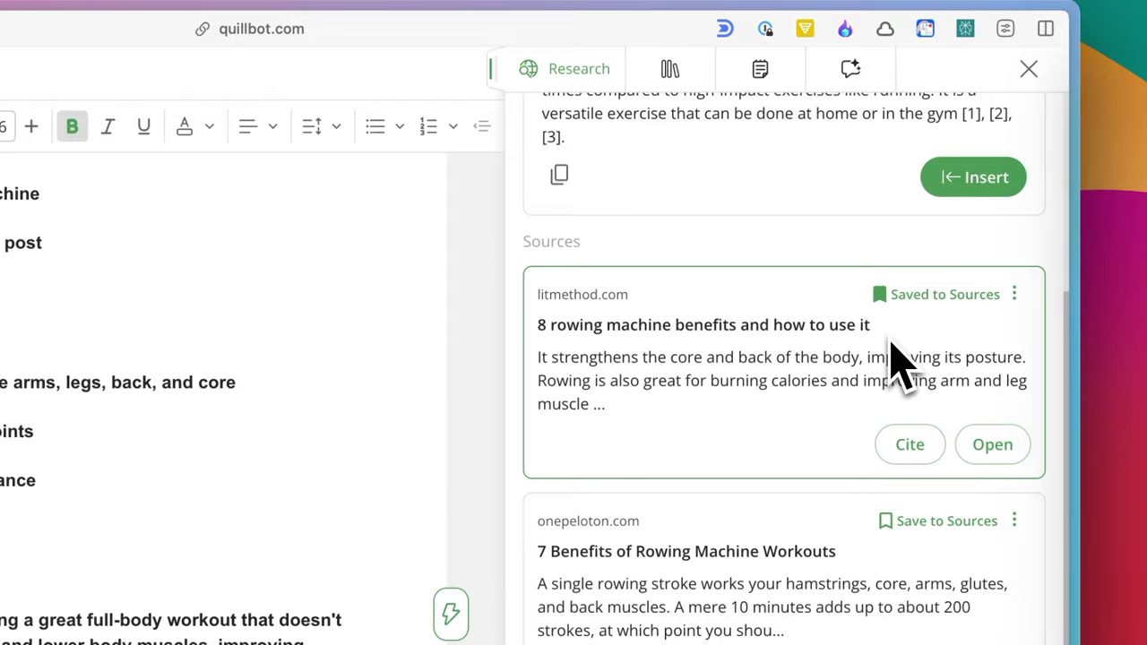
Regenerate the rowing answer in Academic mode from scholarly sources, then switch to source search
scroll(892, 348, "up", 5)
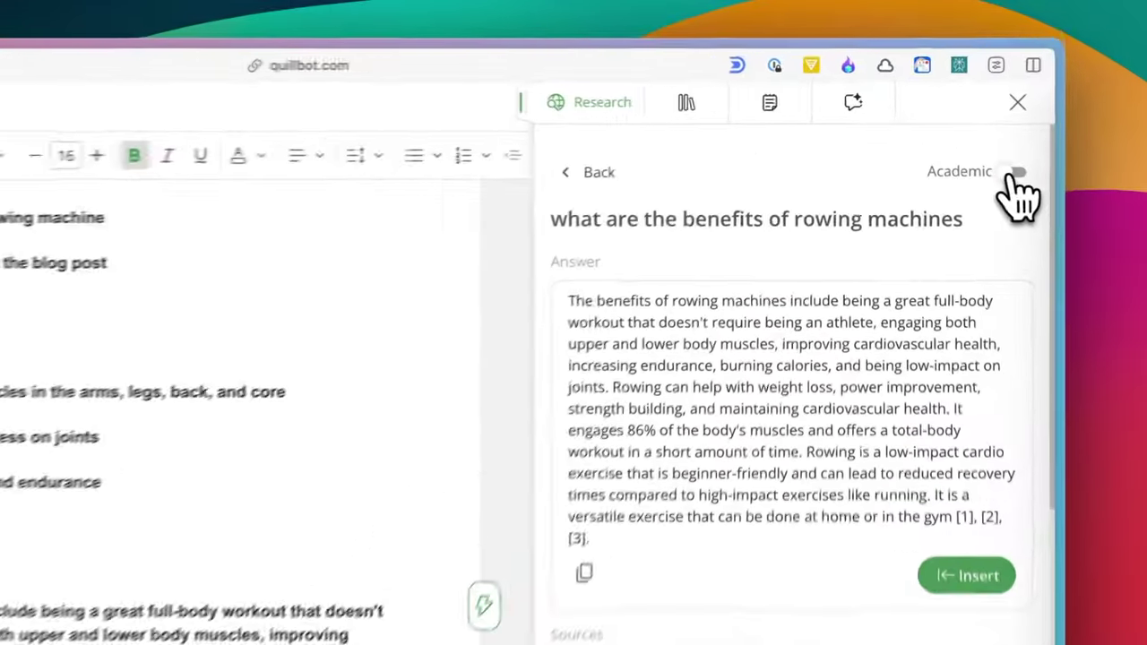
left_click(1018, 174)
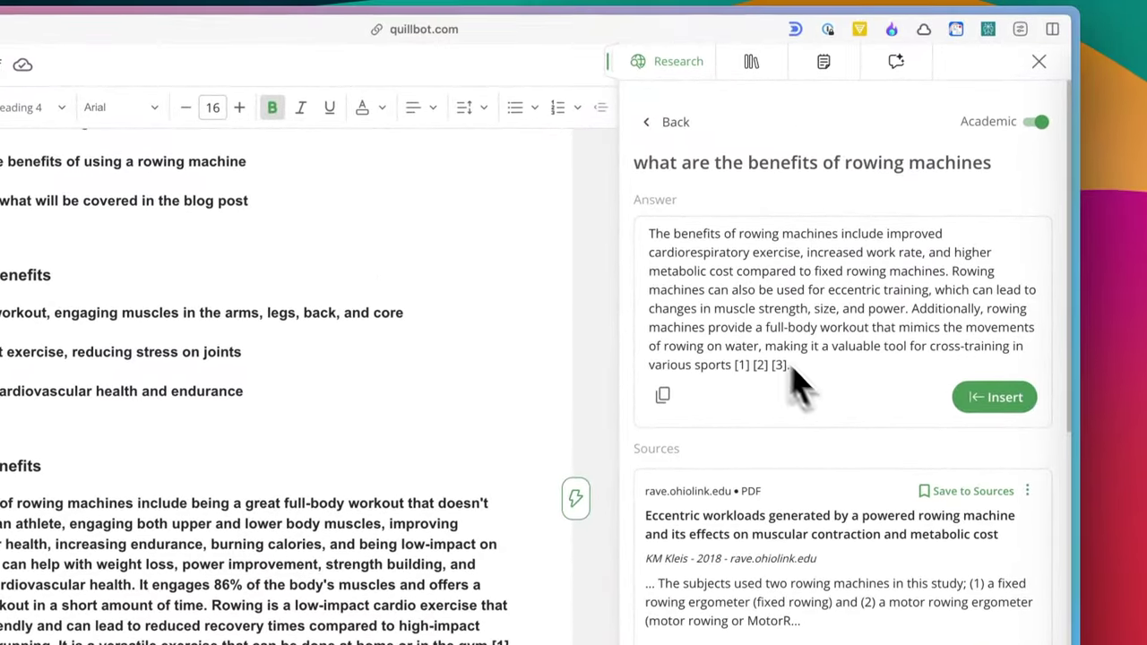
scroll(834, 414, "down", 4)
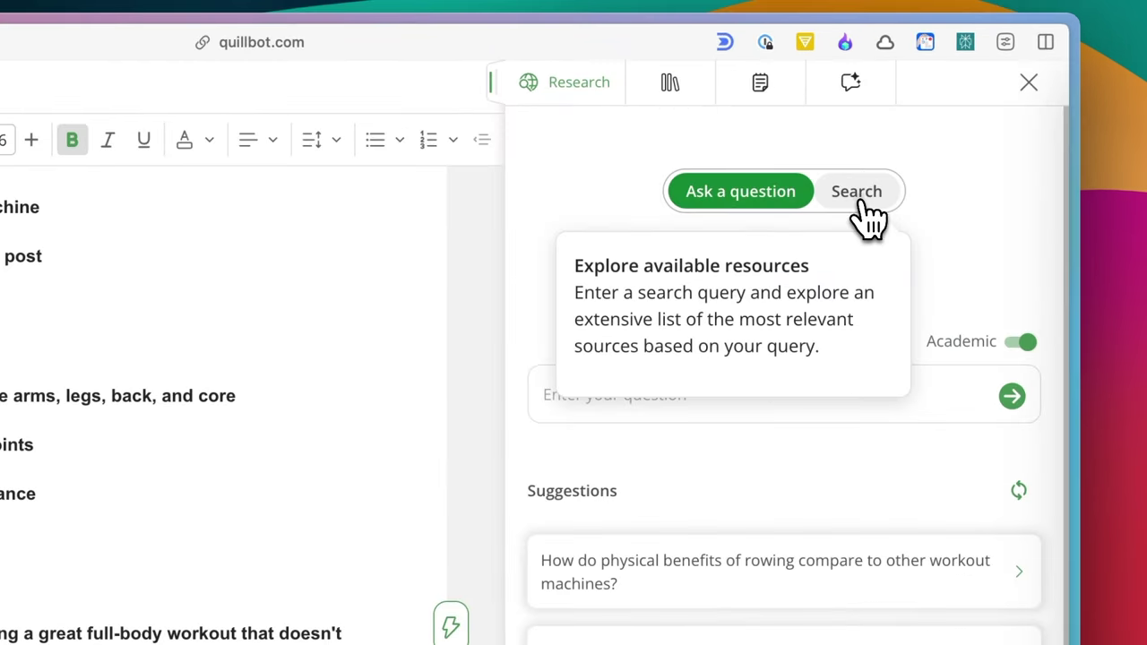
left_click(861, 200)
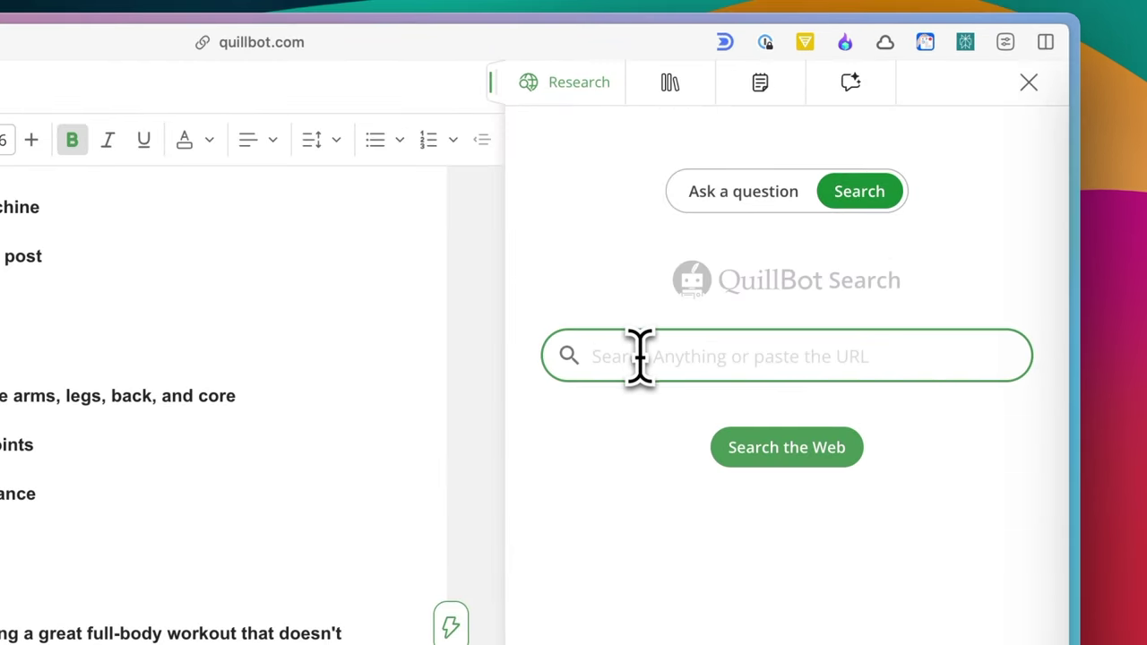
Search rowing machine benefits under General, save the healthline.com article, and list the saved sources
key("Return")
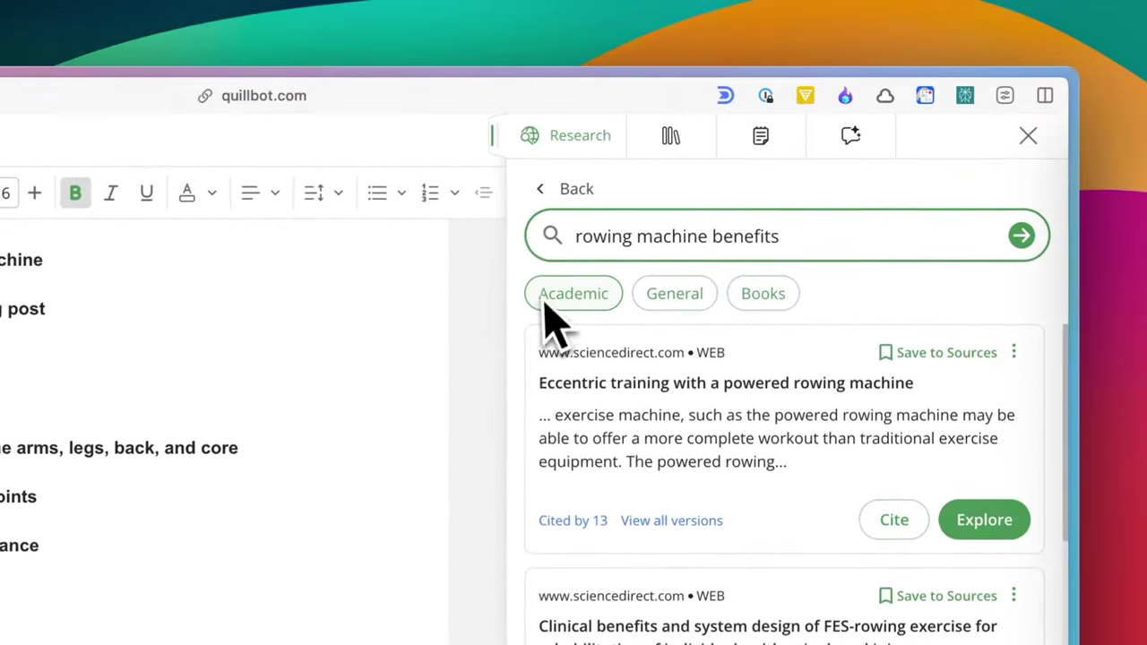
left_click(714, 303)
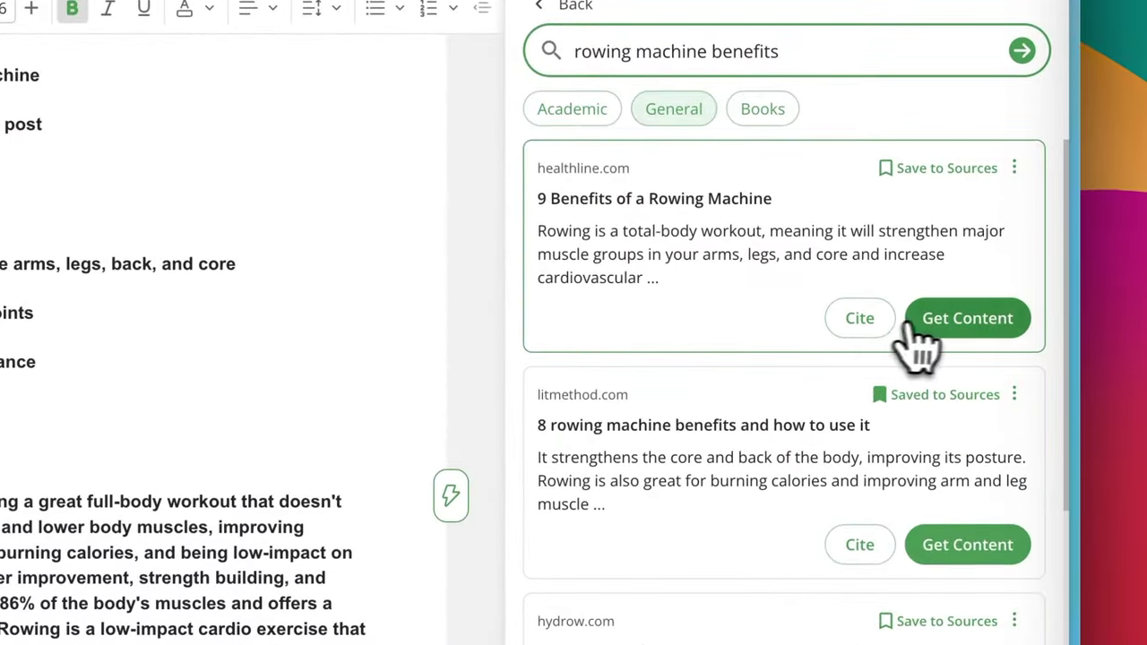
left_click(923, 327)
left_click(681, 0)
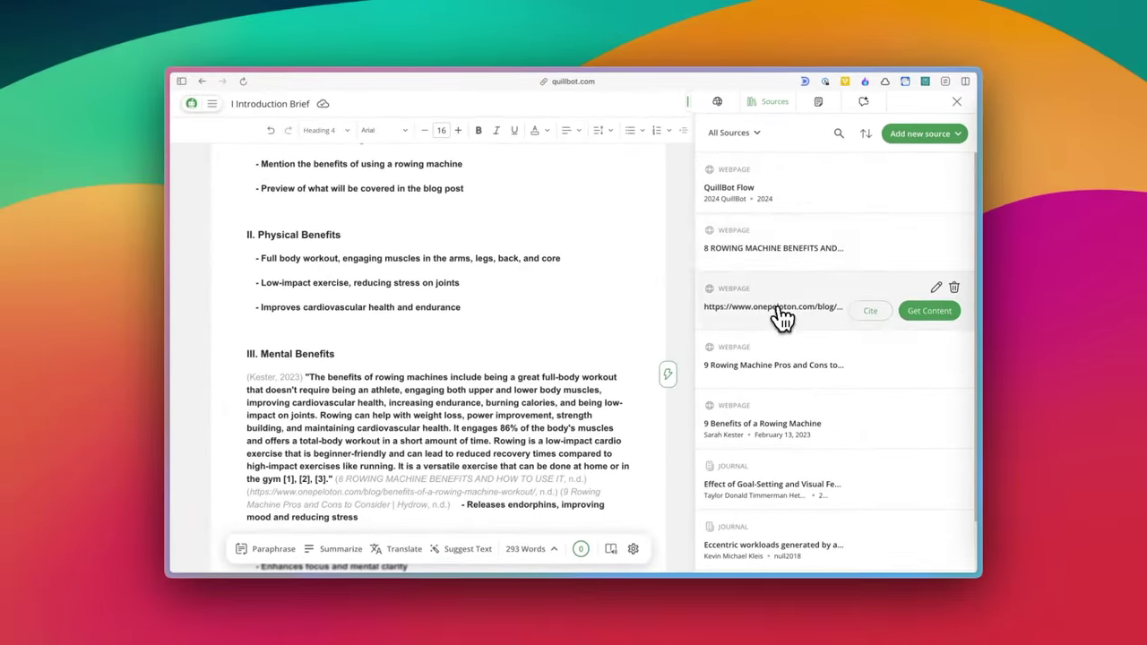
Preview the litmethod.com source's content, then cite a saved source in the draft
scroll(829, 363, "down", 2)
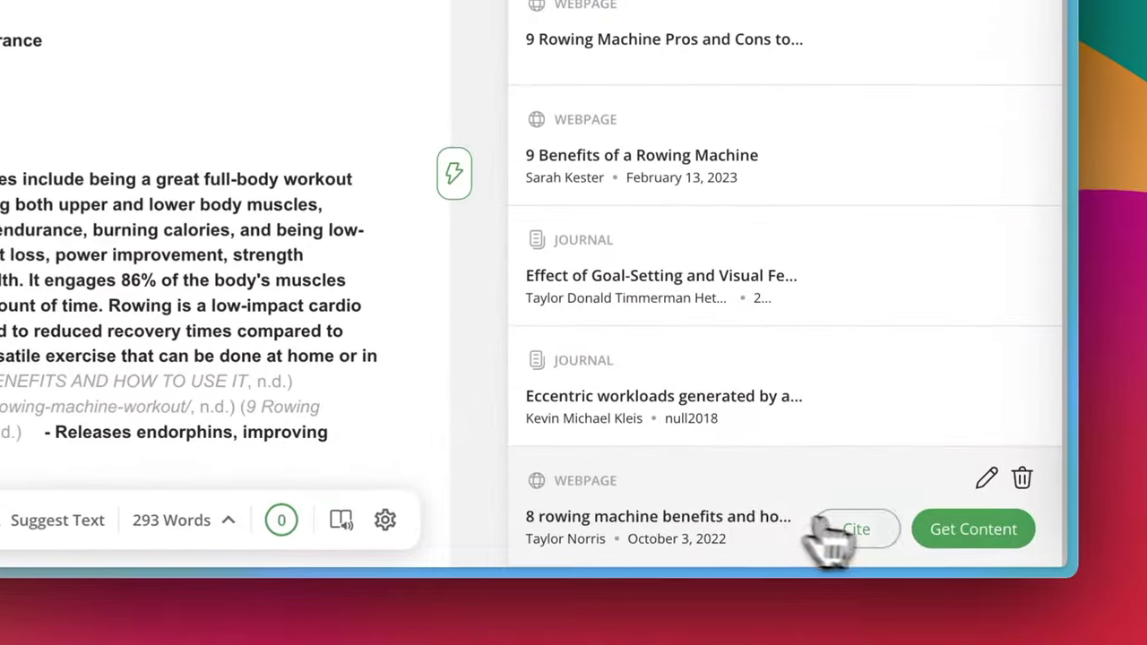
left_click(953, 537)
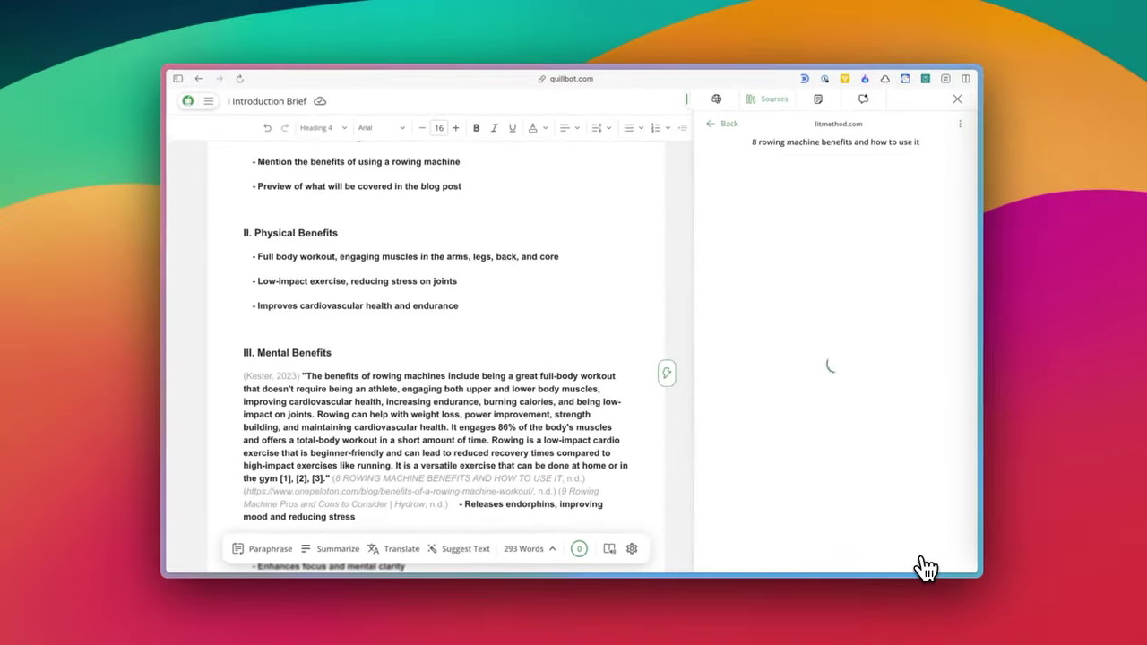
left_click(714, 126)
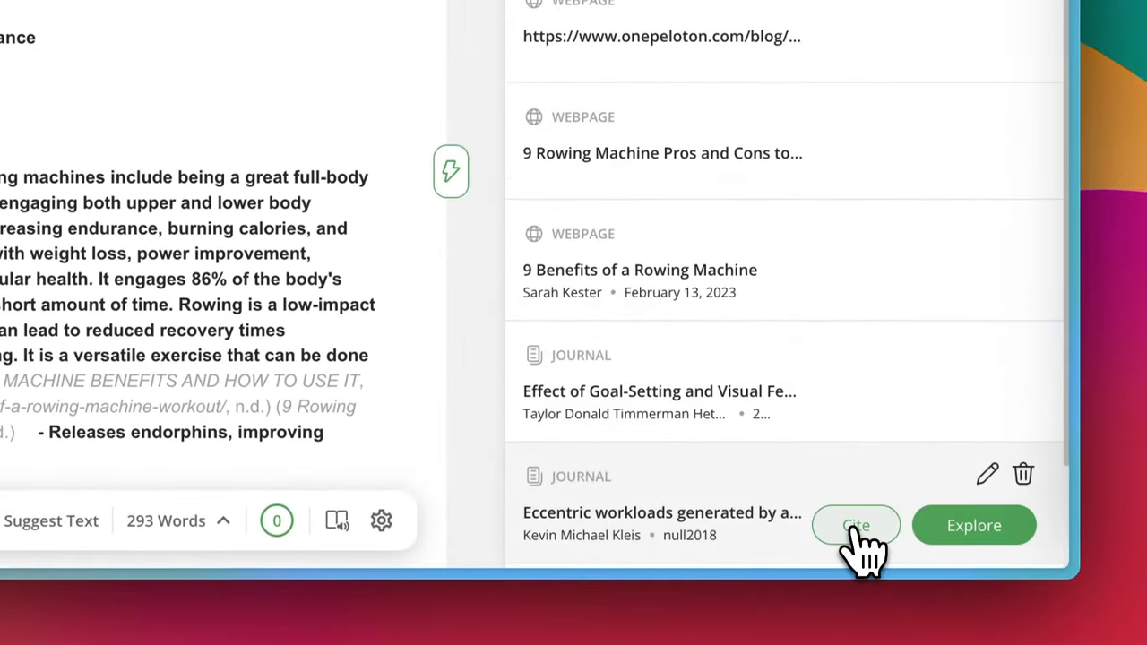
left_click(856, 529)
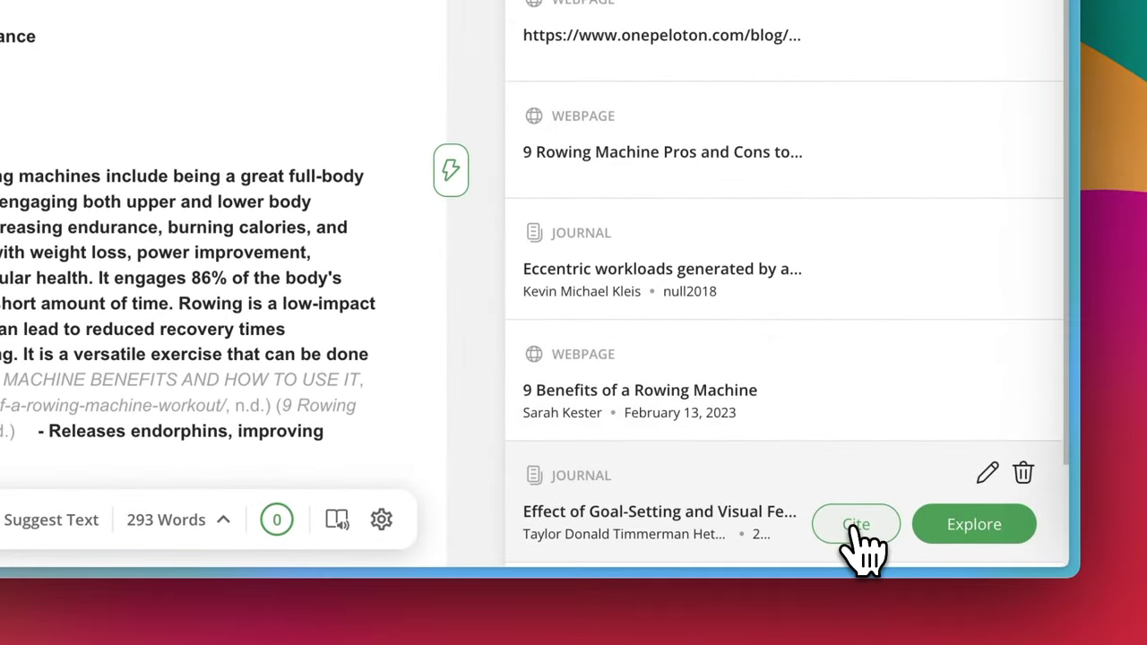
Start adding a new source manually, then bring up the project's rowing notes
left_click(964, 0)
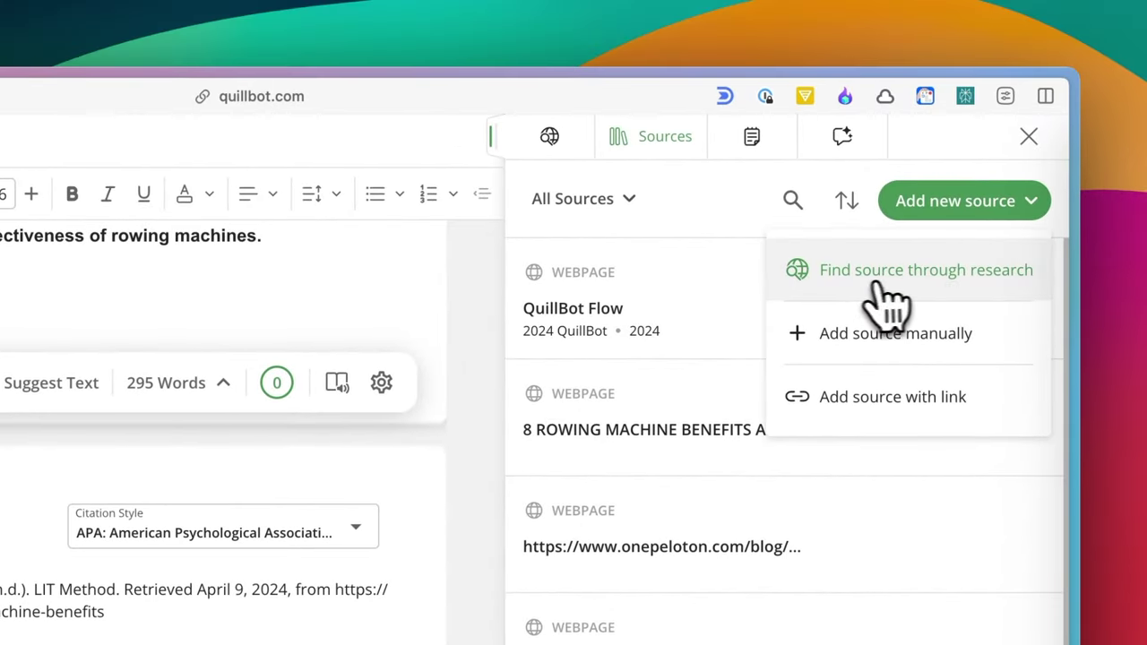
left_click(920, 356)
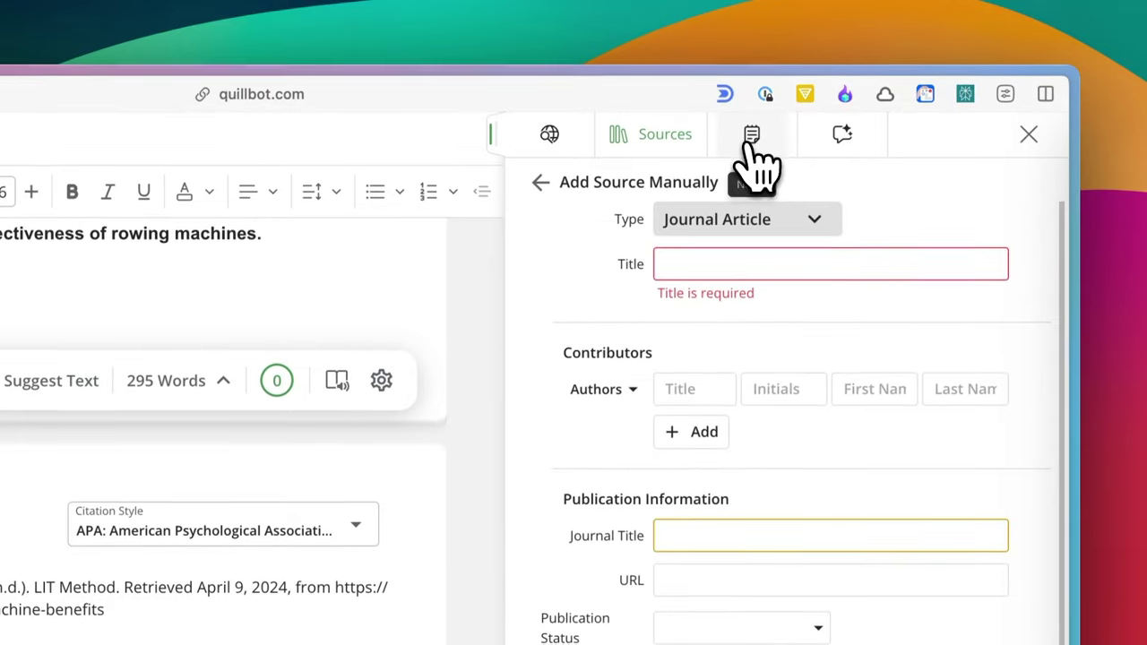
left_click(753, 137)
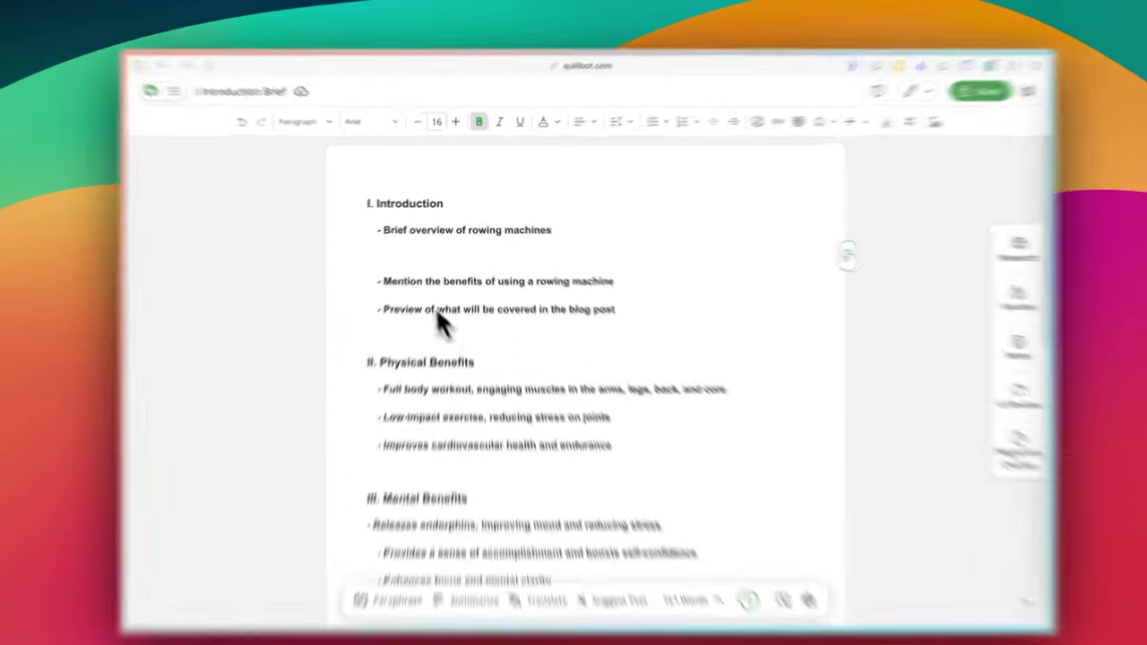
Generate a new introductory paragraph on rowing machines below the first Introduction bullet
left_click(425, 249)
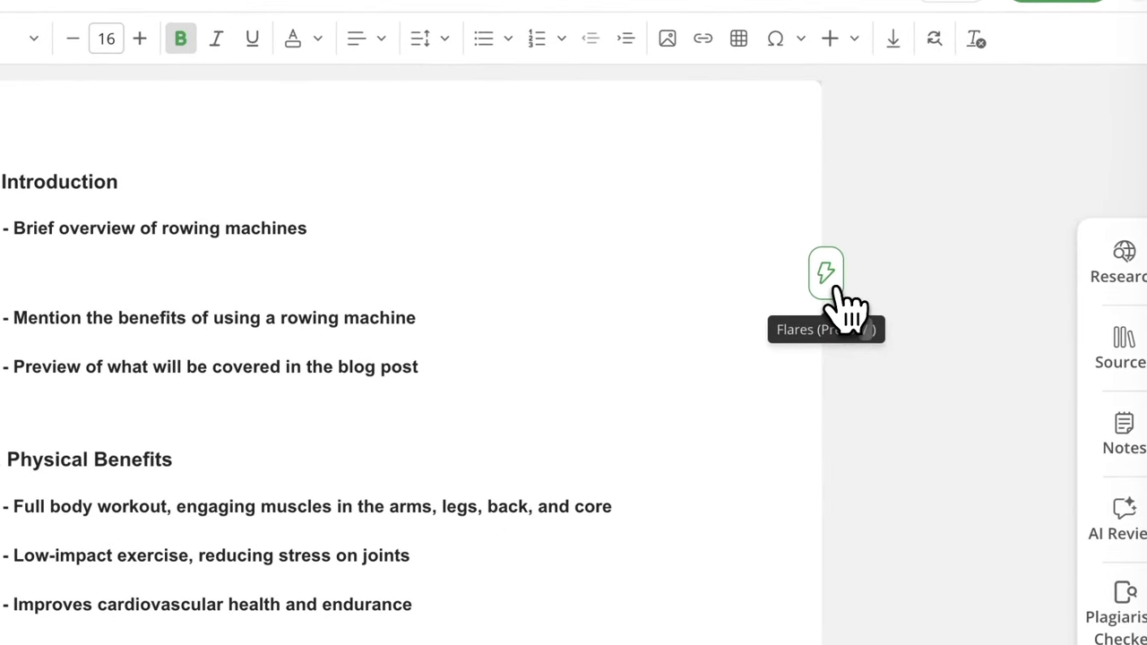
left_click(835, 289)
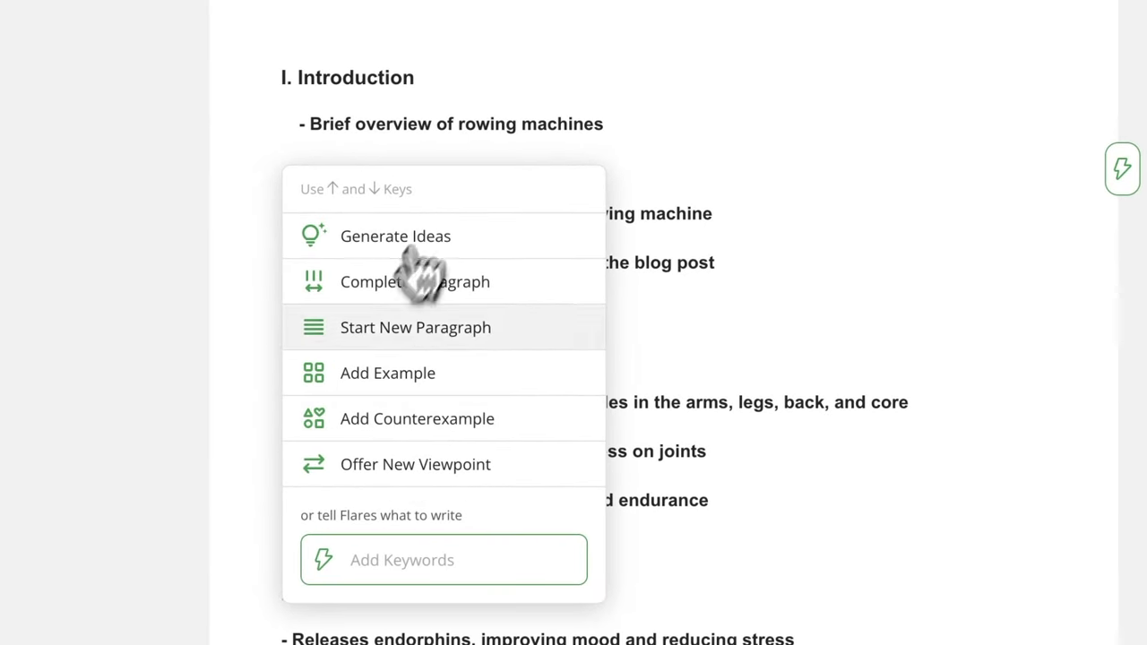
left_click(408, 334)
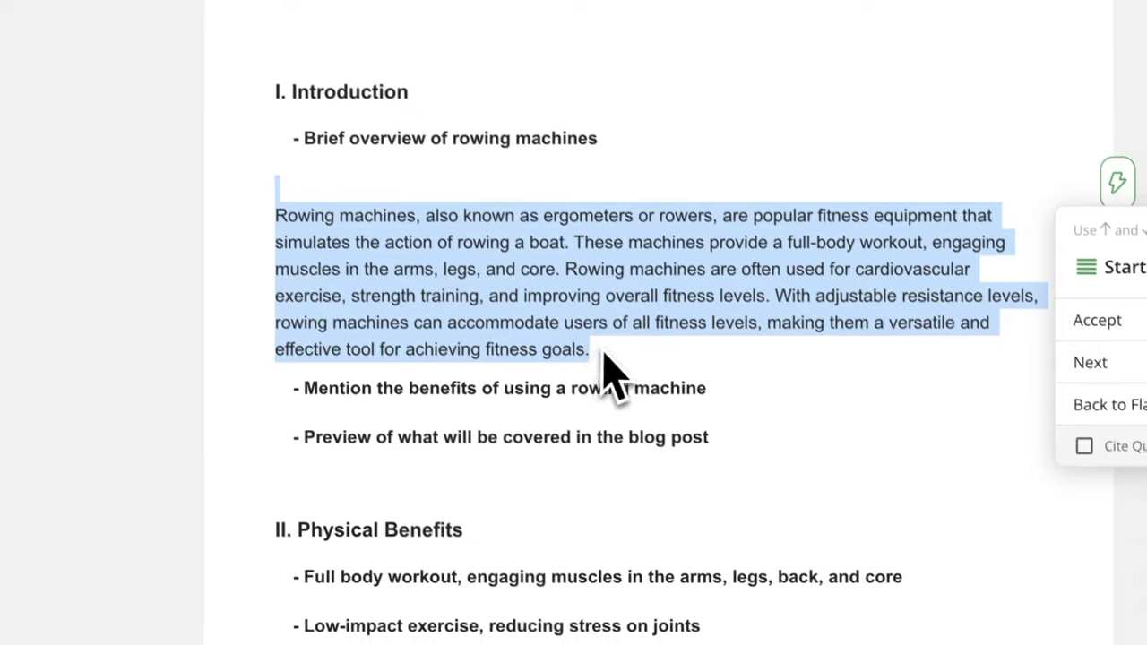
Add an example paragraph under Physical Benefits and a new-viewpoint paragraph after Mental Benefits
key("Return")
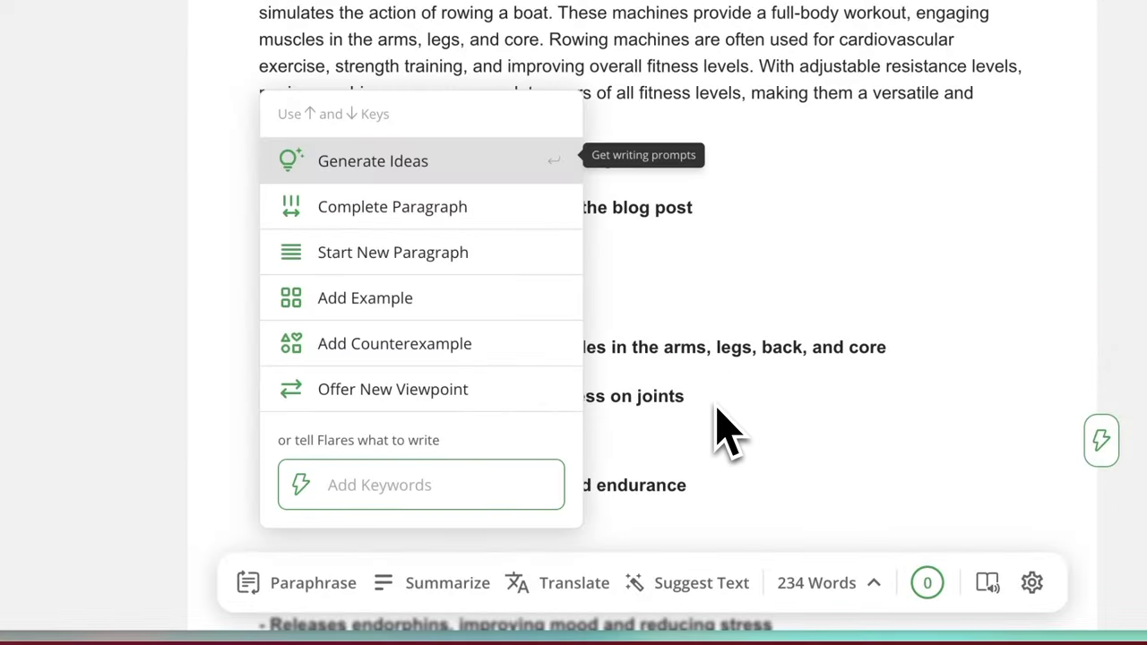
left_click(399, 303)
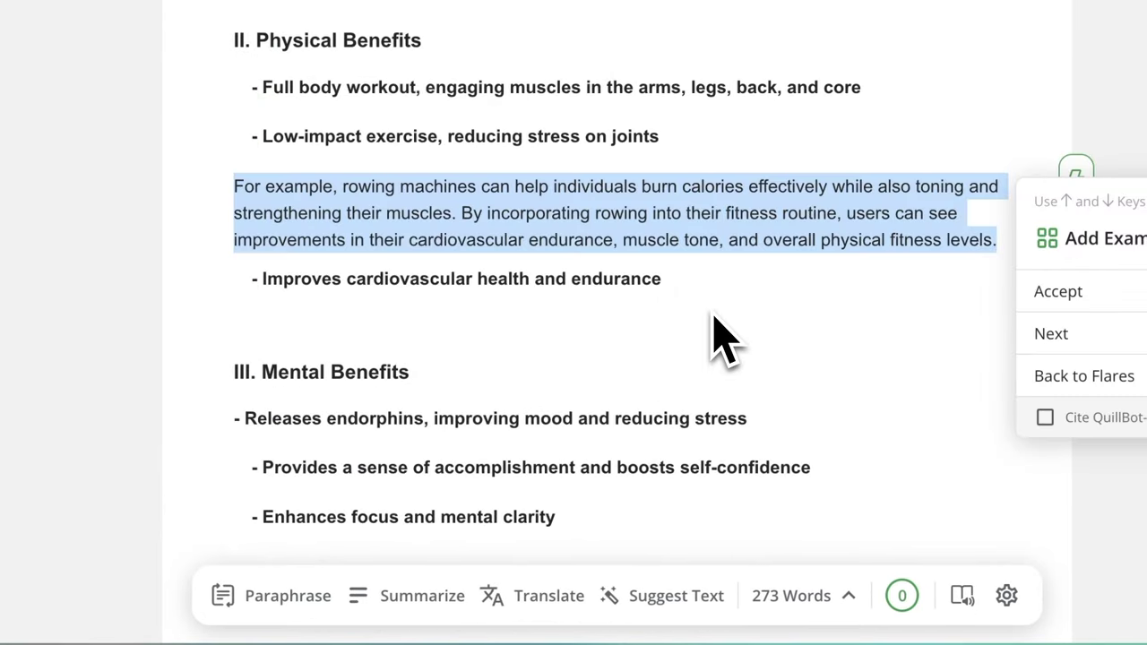
scroll(717, 340, "down", 4)
left_click(552, 237)
type("/")
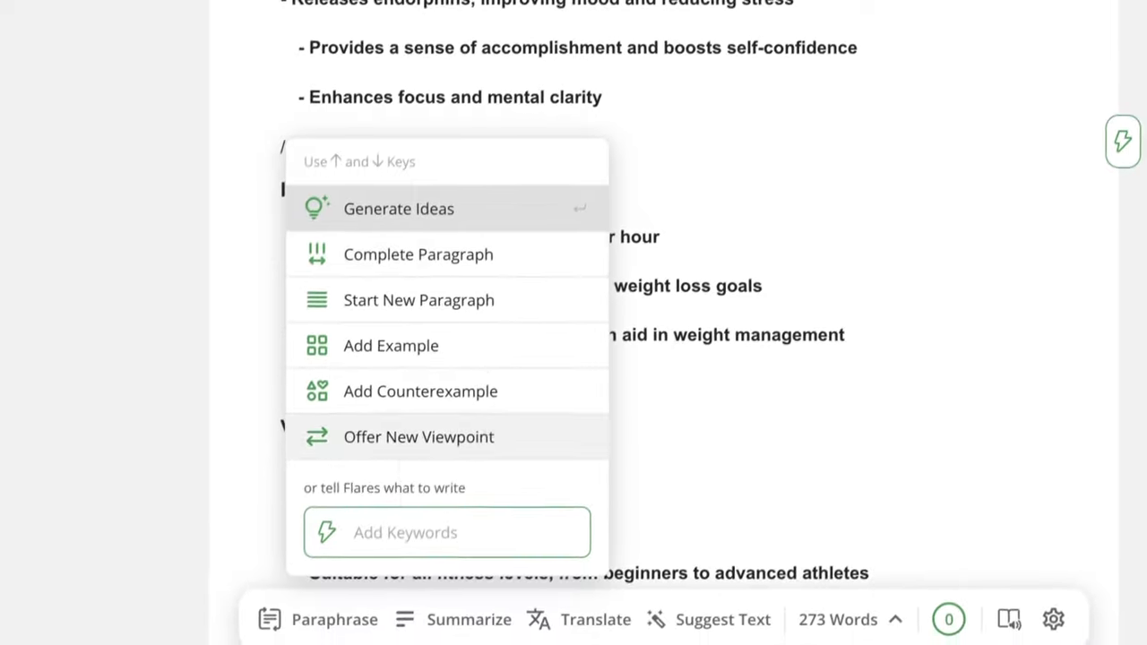
left_click(491, 436)
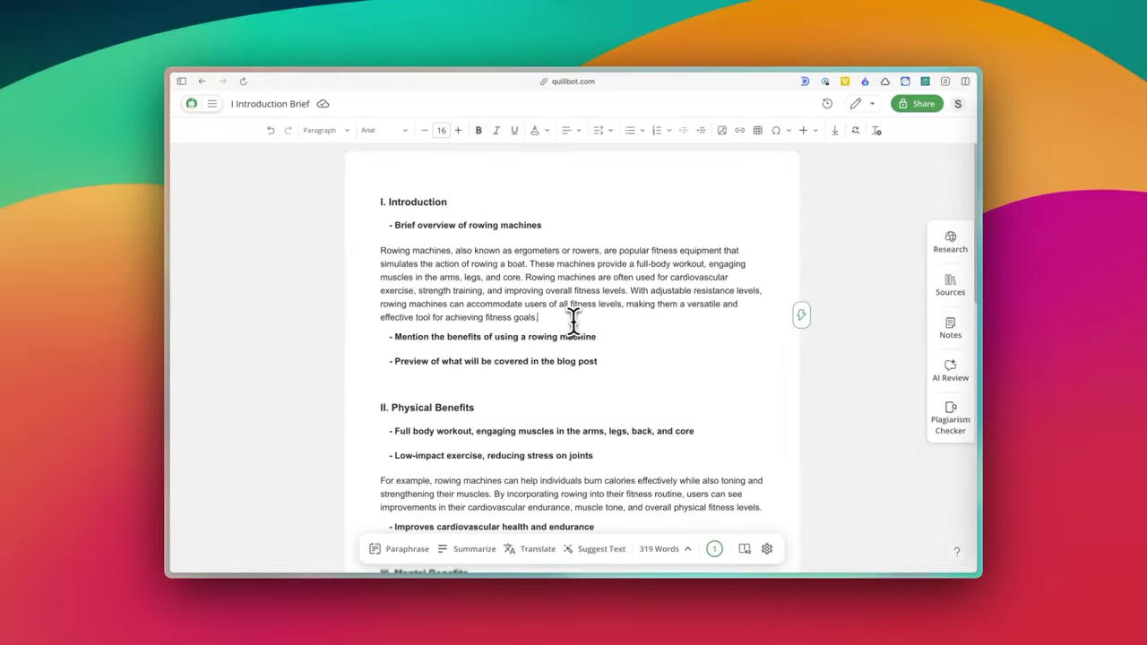
Insert a suggested sentence into the introduction and enable Inline Suggestions in the editor settings
type("+")
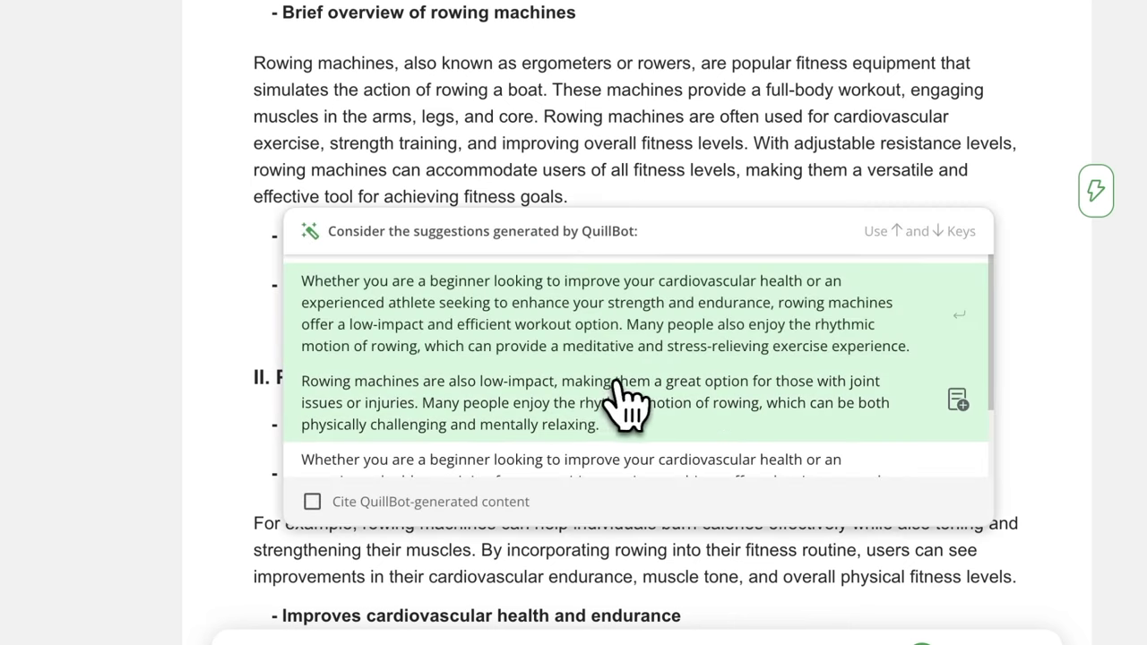
scroll(619, 395, "down", 2)
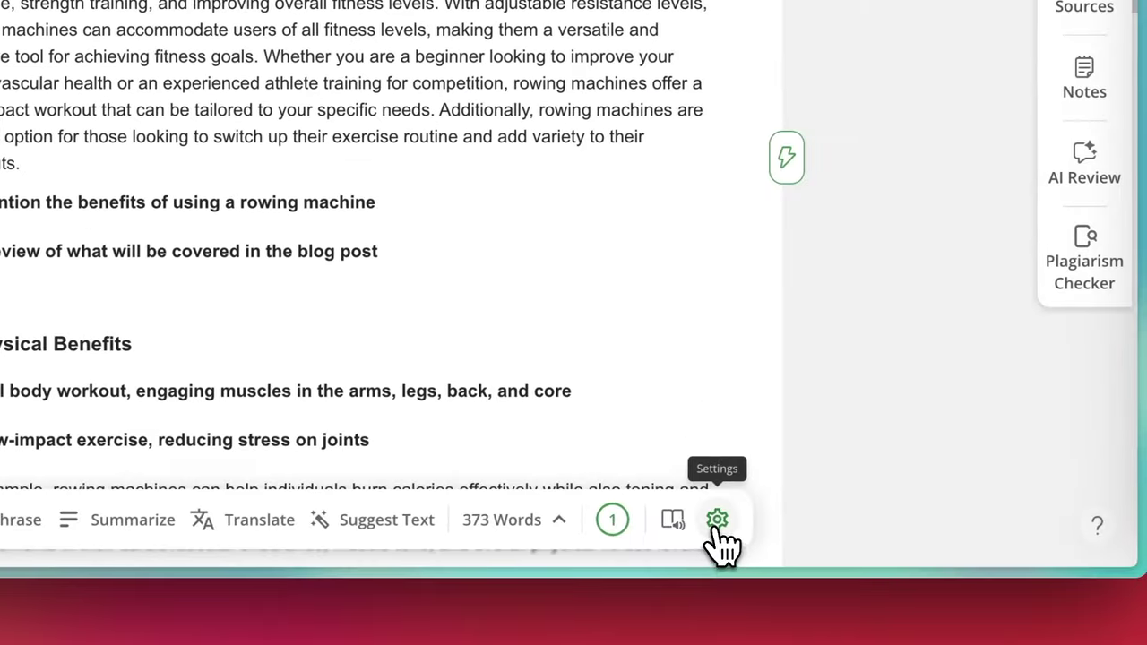
left_click(723, 520)
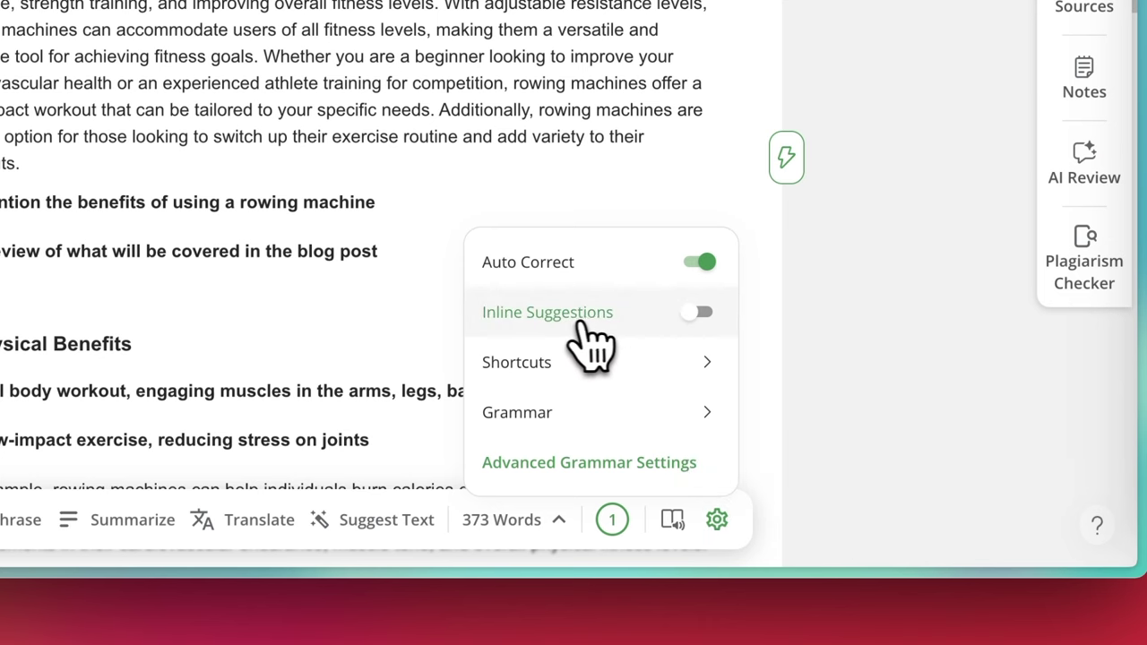
type("o")
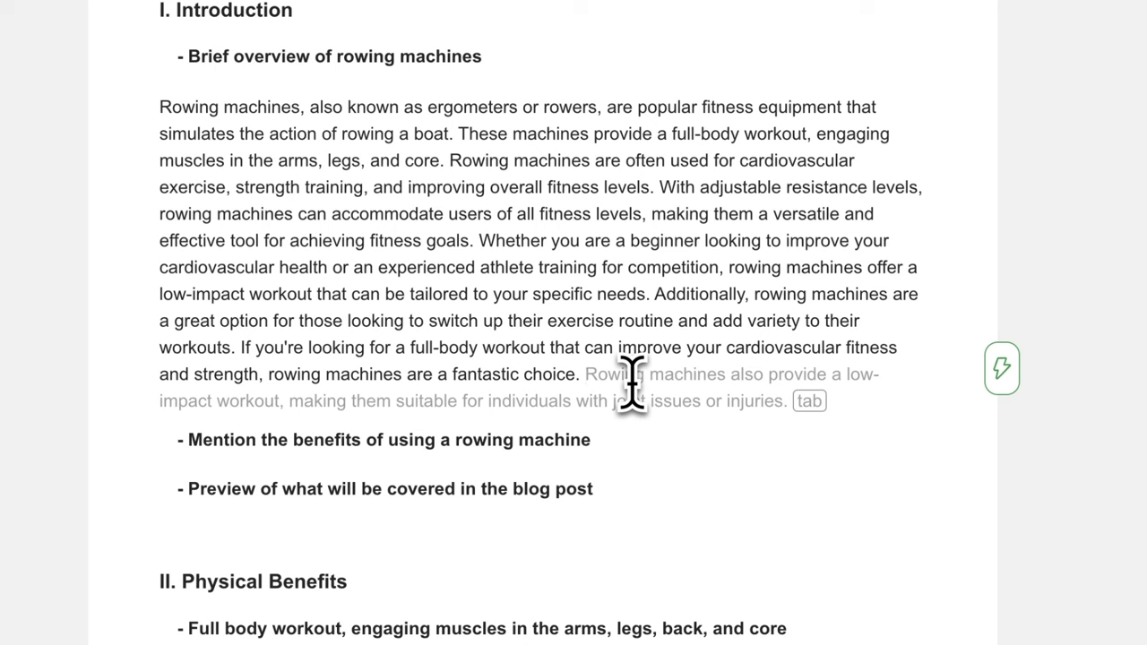
Accept a grey inline suggestion and look up synonyms for the word 'fantastic'
key("Tab")
double_click(421, 408)
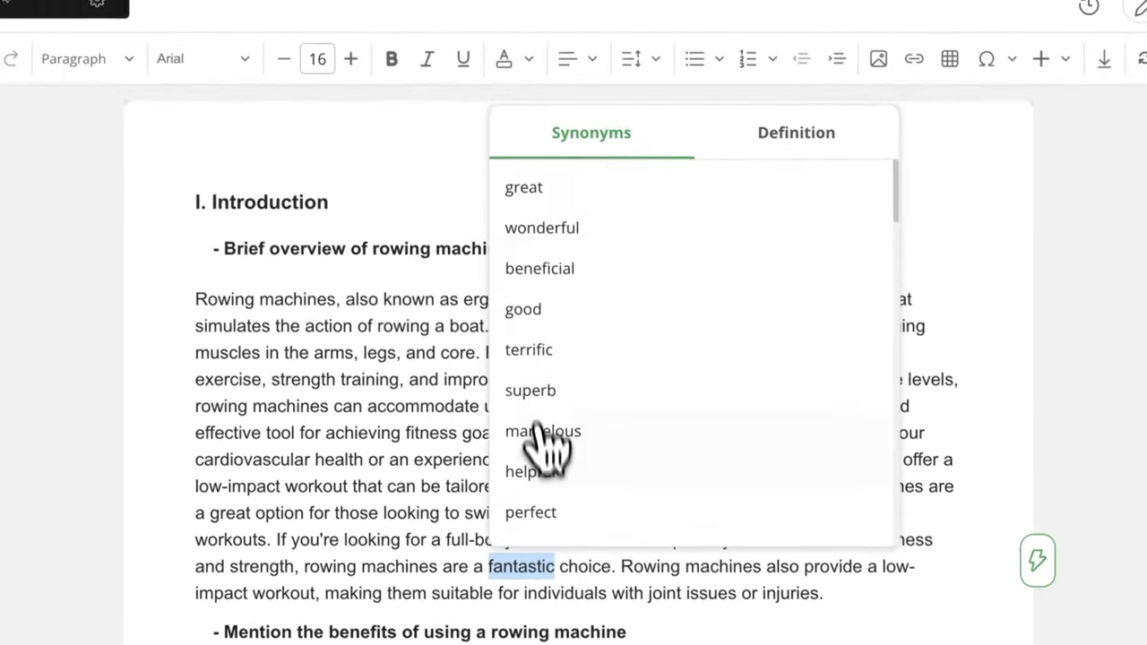
scroll(632, 421, "down", 3)
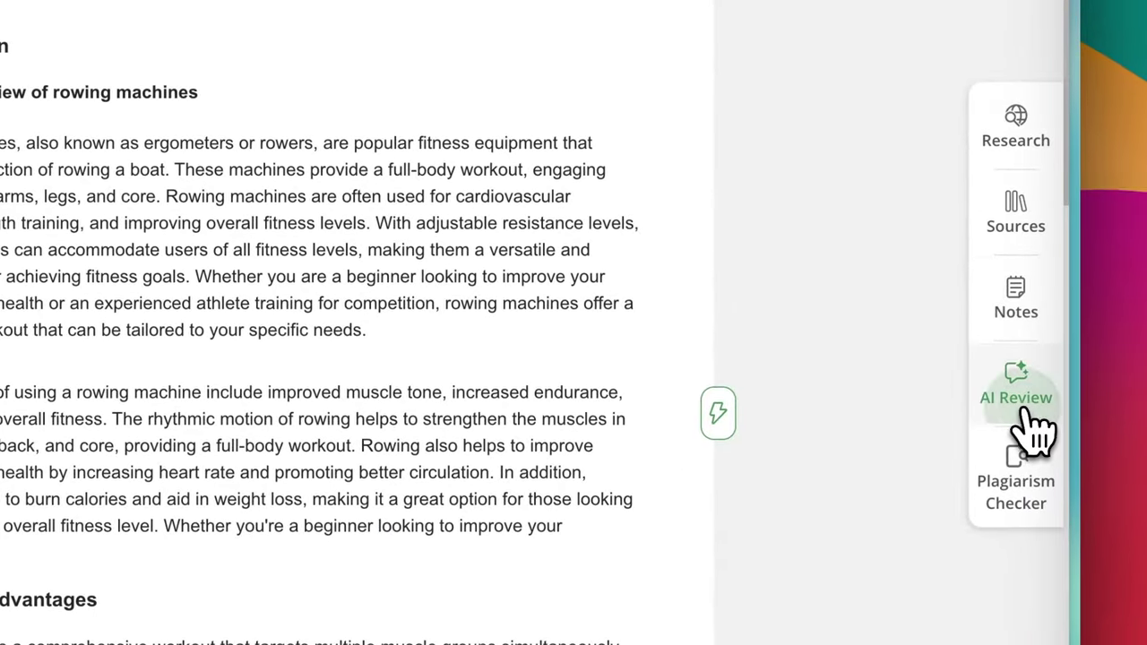
Run an AI Review with general advice, producing 8 suggestions on the rowing draft
left_click(1029, 414)
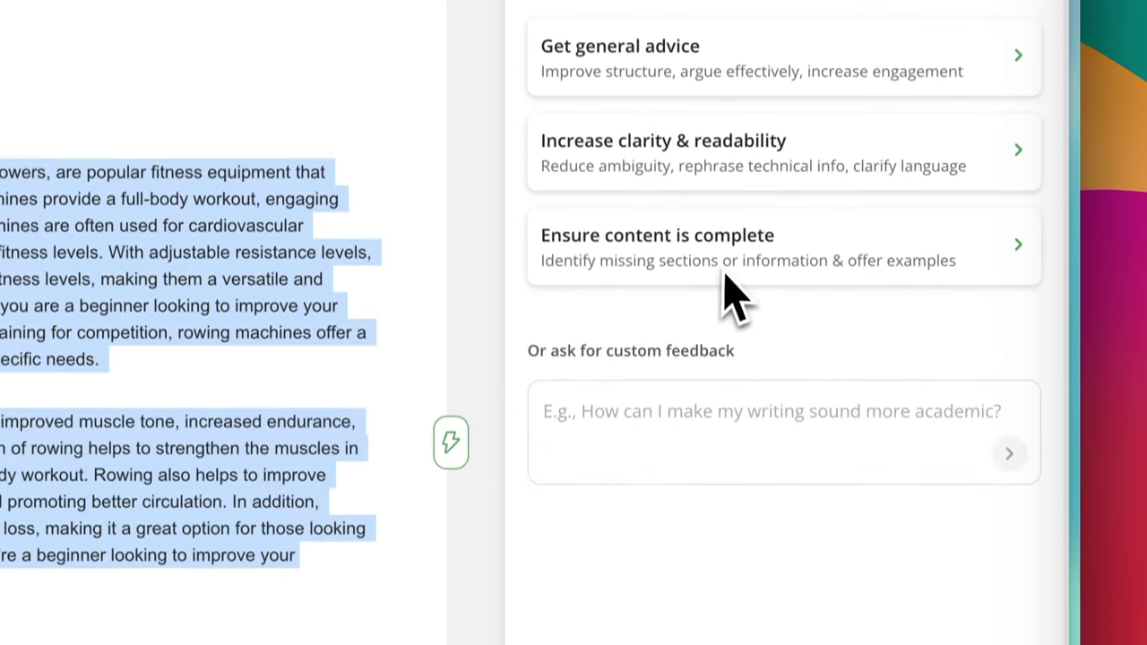
left_click(820, 408)
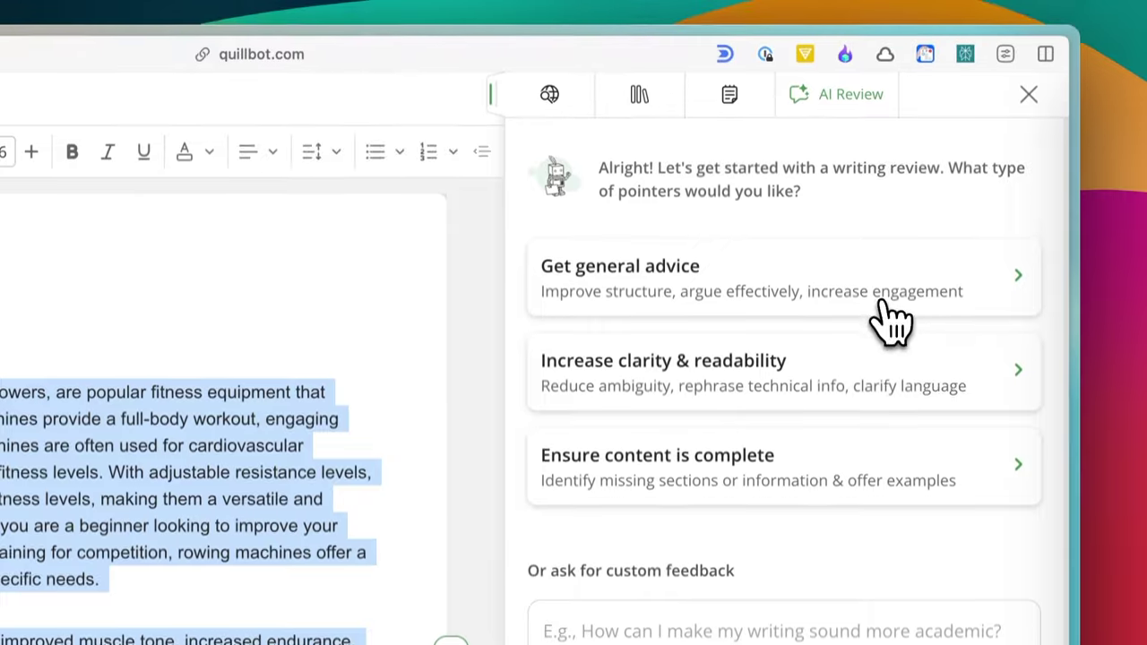
left_click(892, 258)
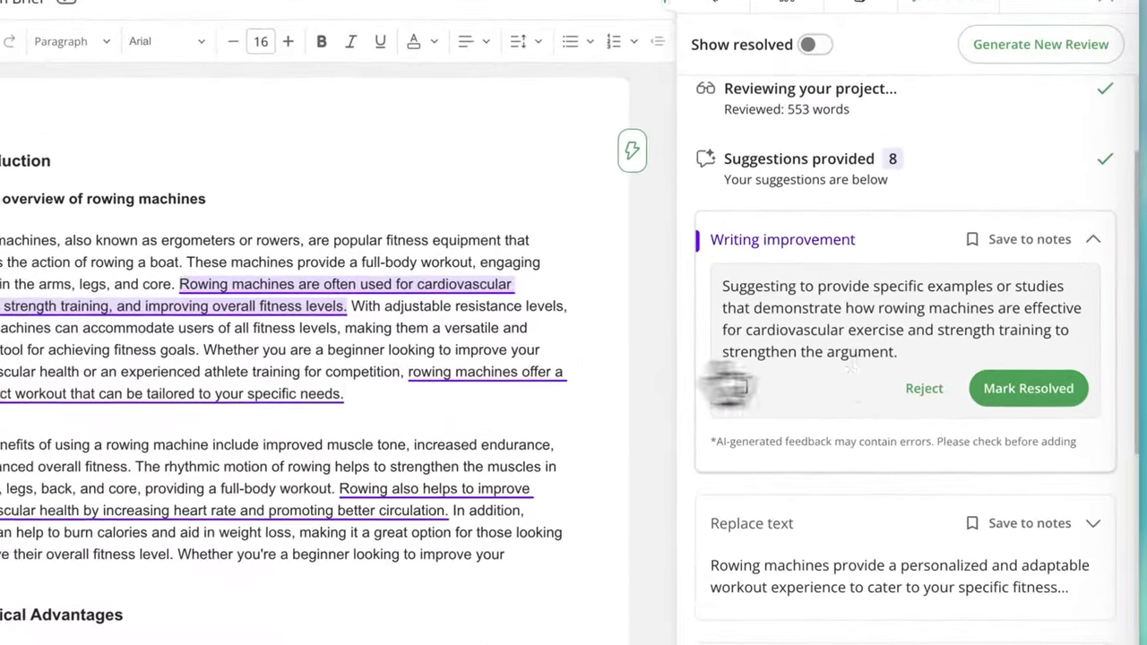
scroll(874, 336, "down", 1)
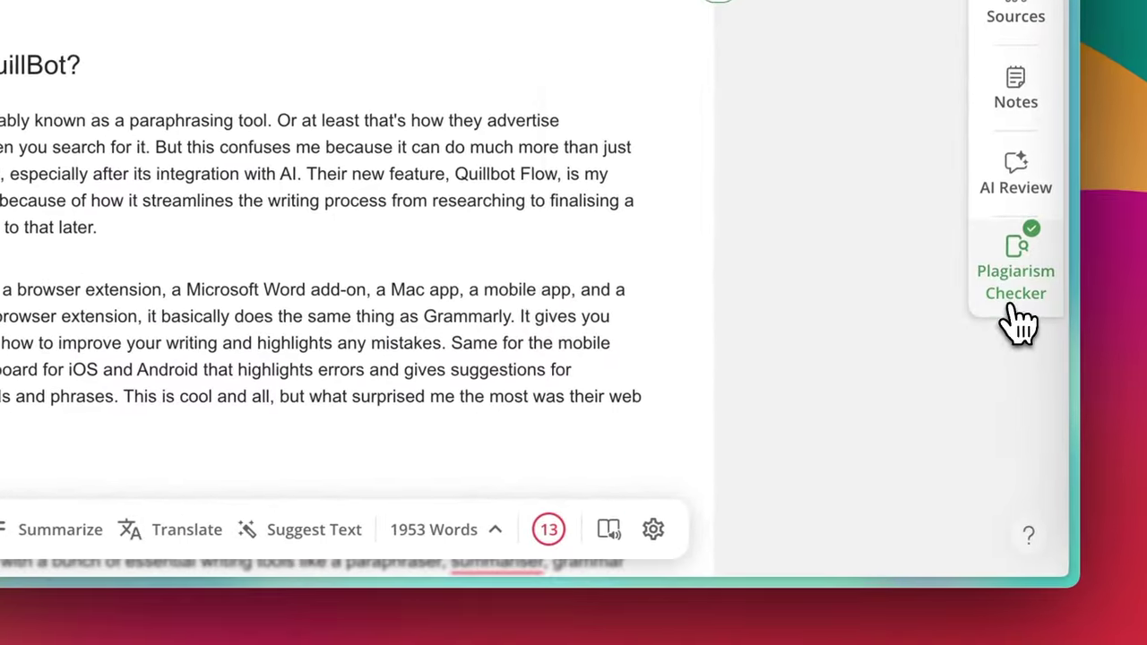
Run the plagiarism check on the draft and view the 0% match results
left_click(955, 422)
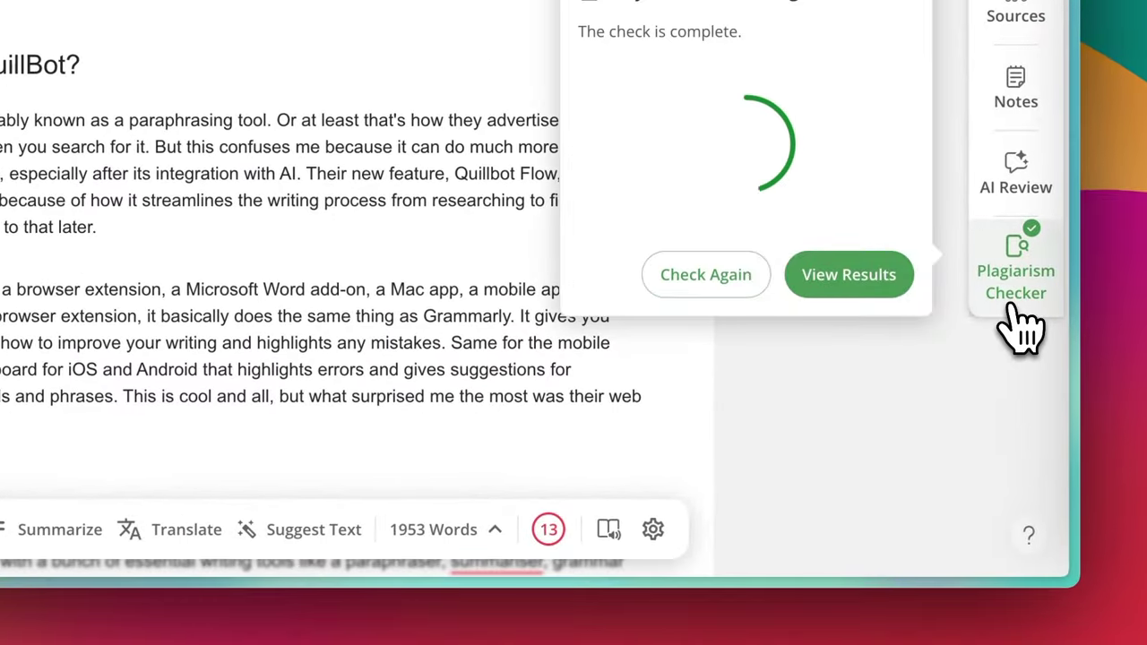
left_click(861, 285)
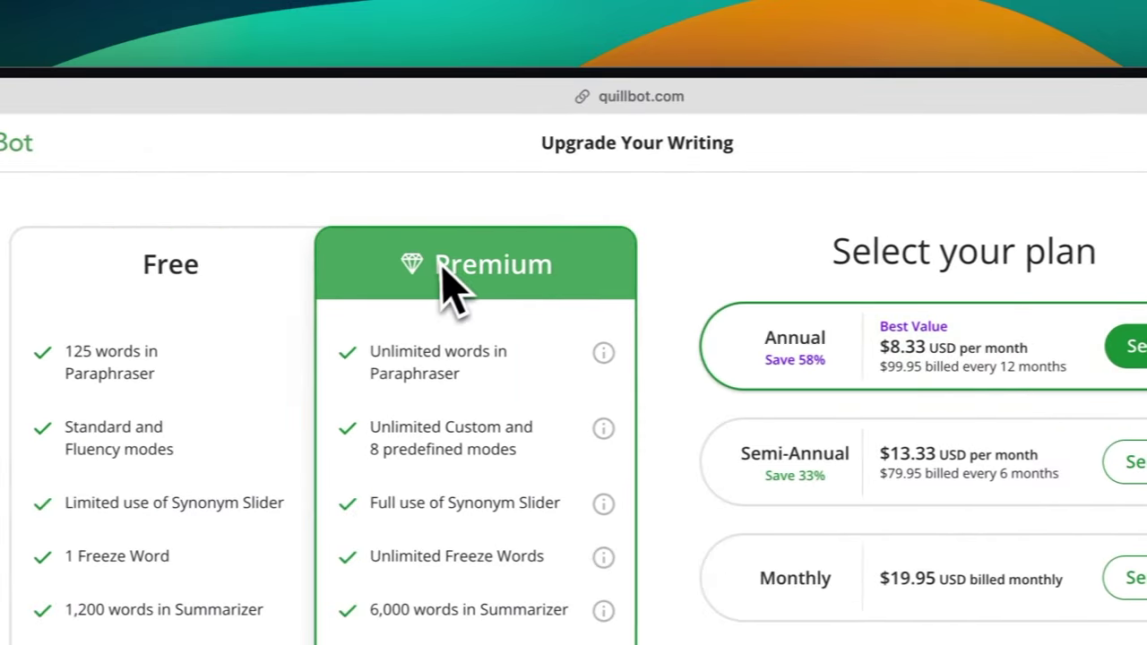
scroll(436, 473, "down", 3)
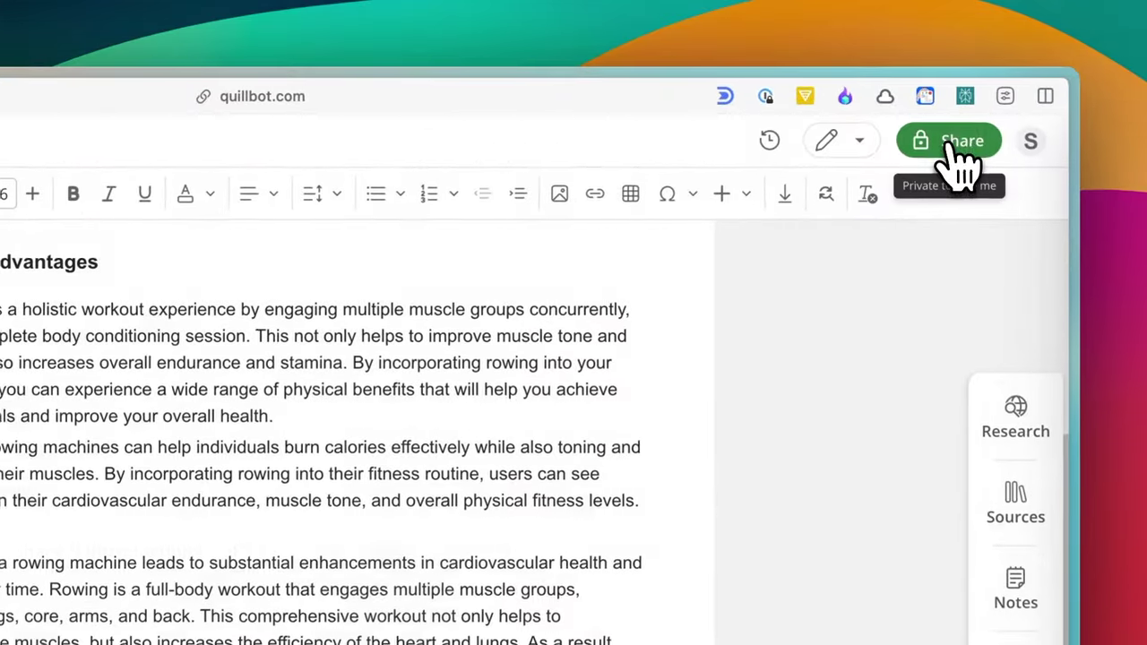
Change the draft's General Access from Restricted to Anyone with the link, with Viewer permission
left_click(961, 161)
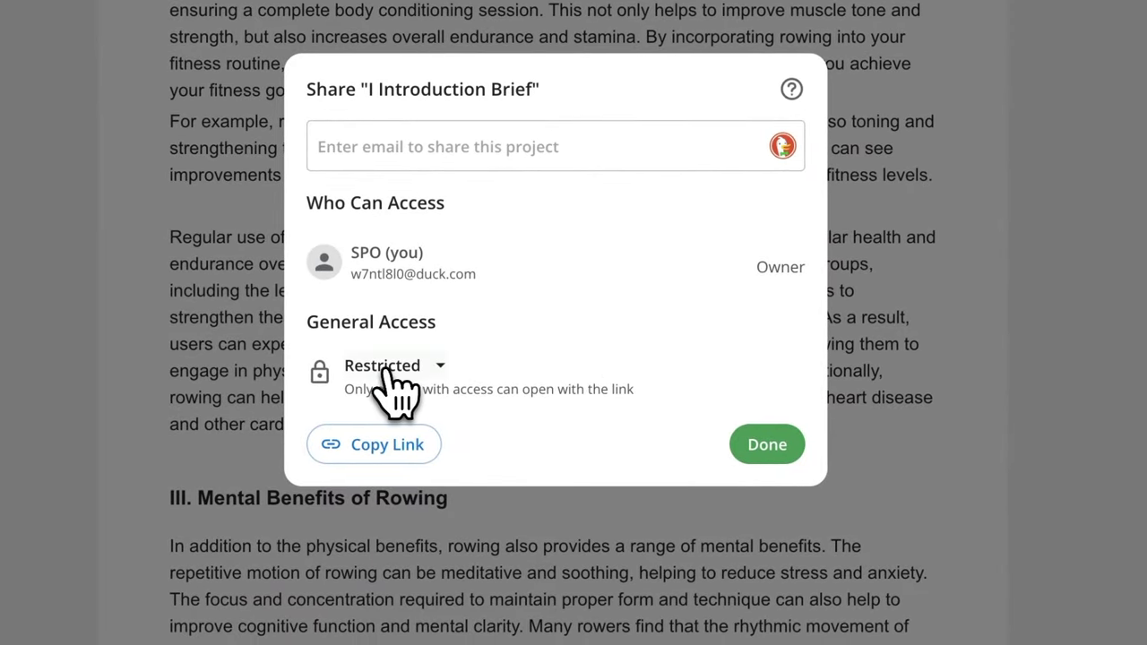
left_click(385, 367)
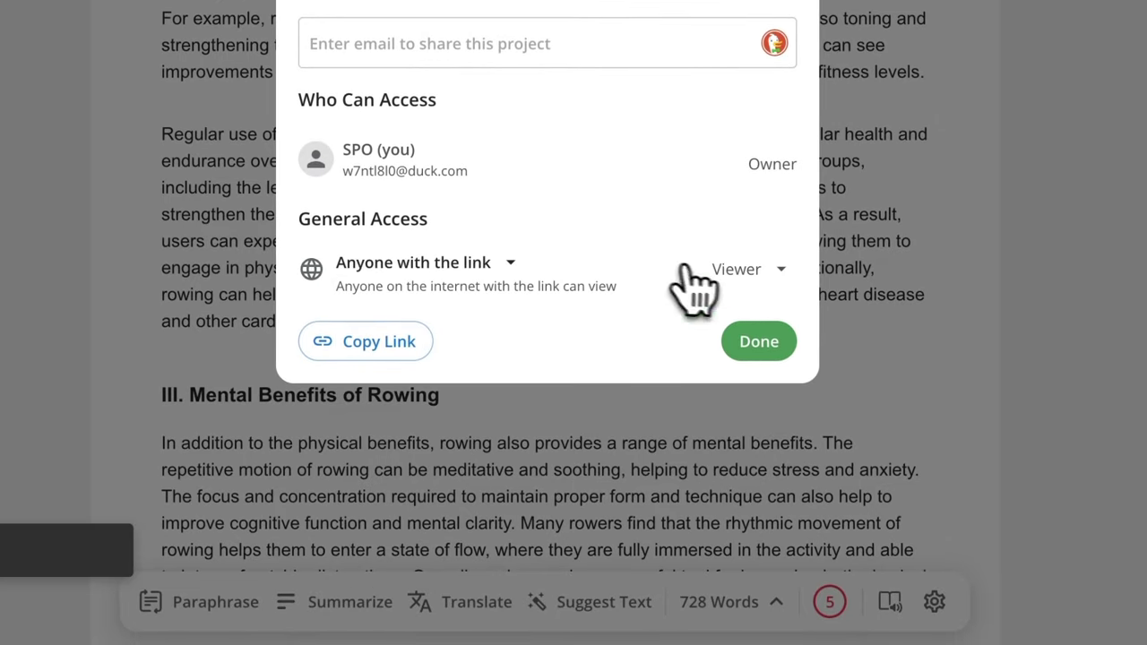
left_click(752, 276)
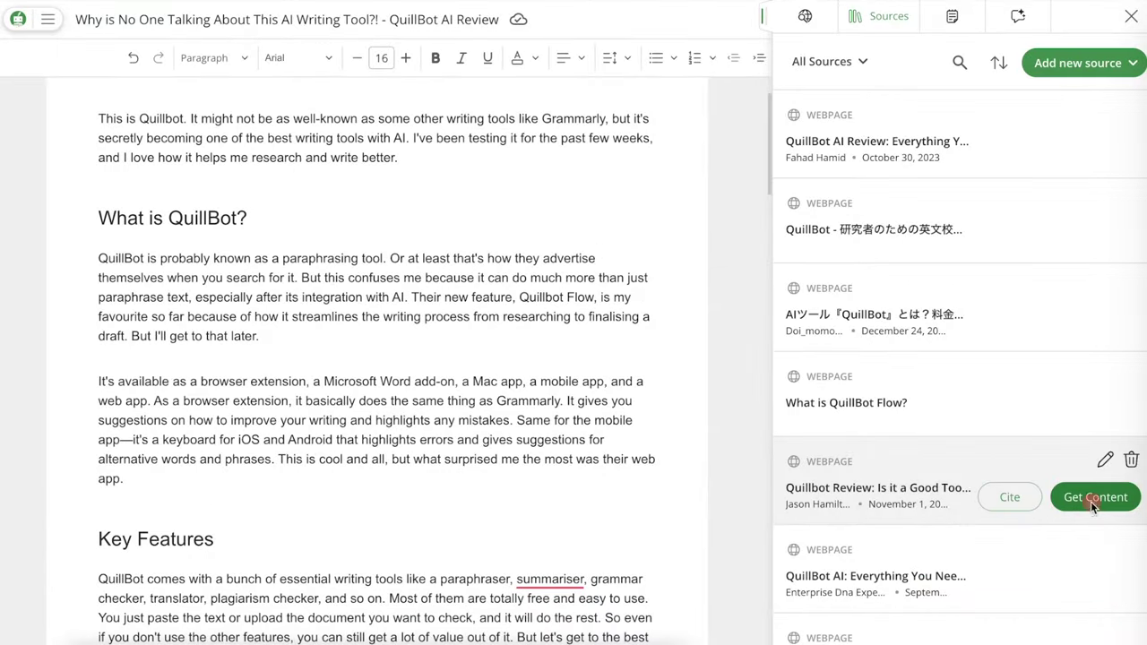
Load the healthline source's content and scroll to the 2015 low-vision rowing study sentence
left_click(1091, 501)
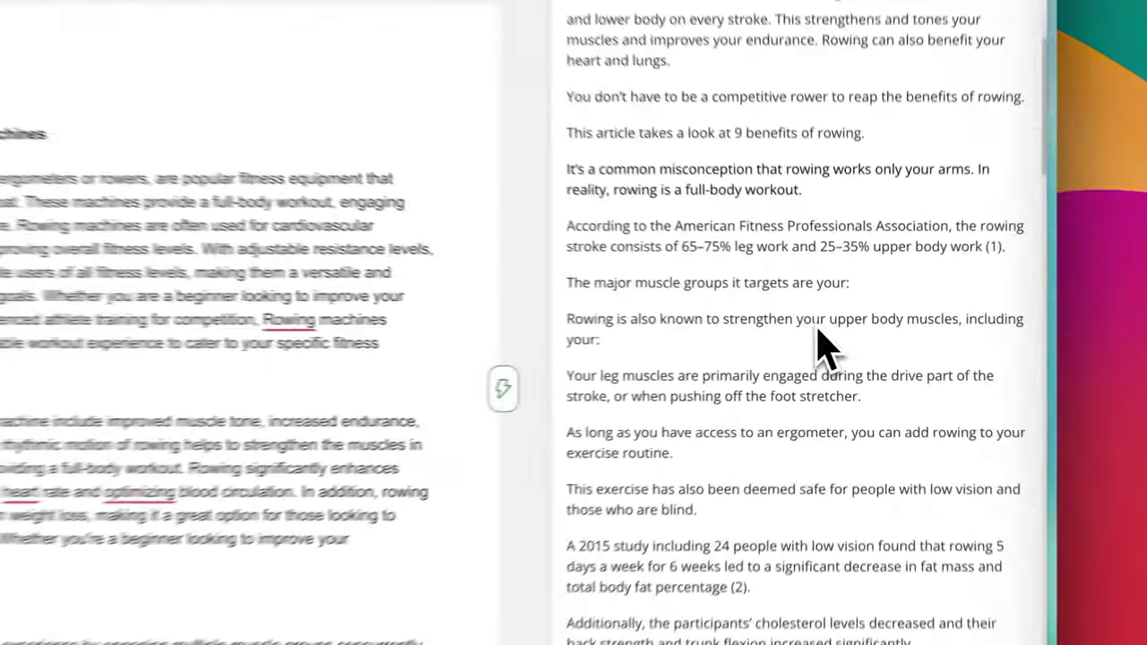
scroll(824, 349, "down", 3)
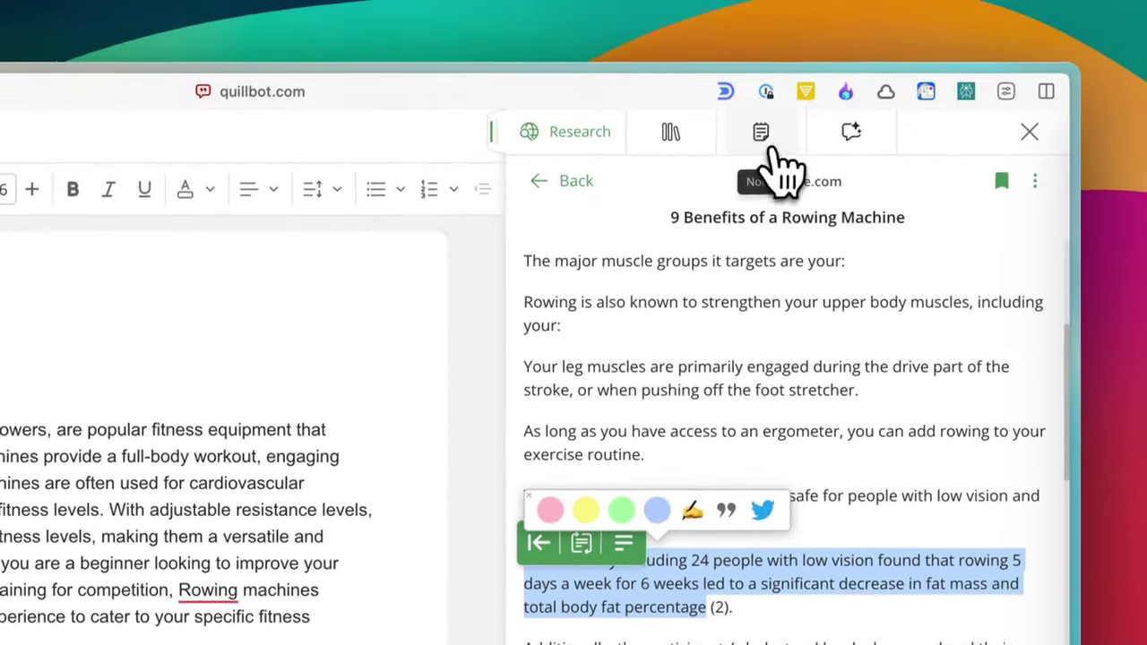
Paste the 2015 low-vision rowing study sentence into Notes, below the saved AI review suggestions
left_click(763, 131)
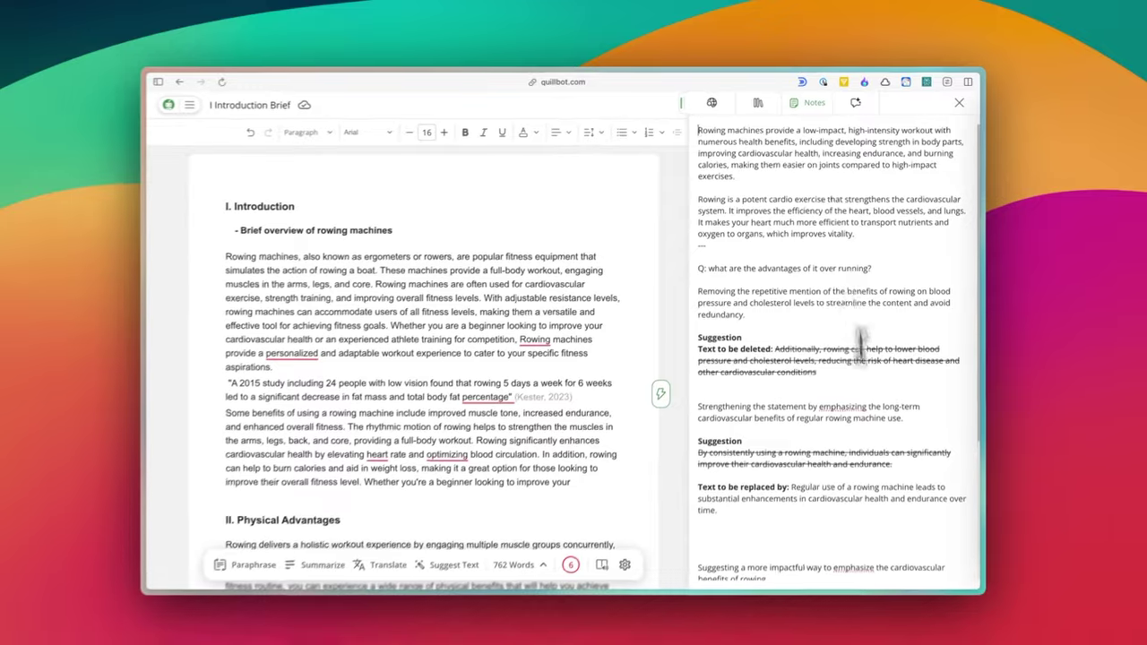
scroll(772, 498, "down", 5)
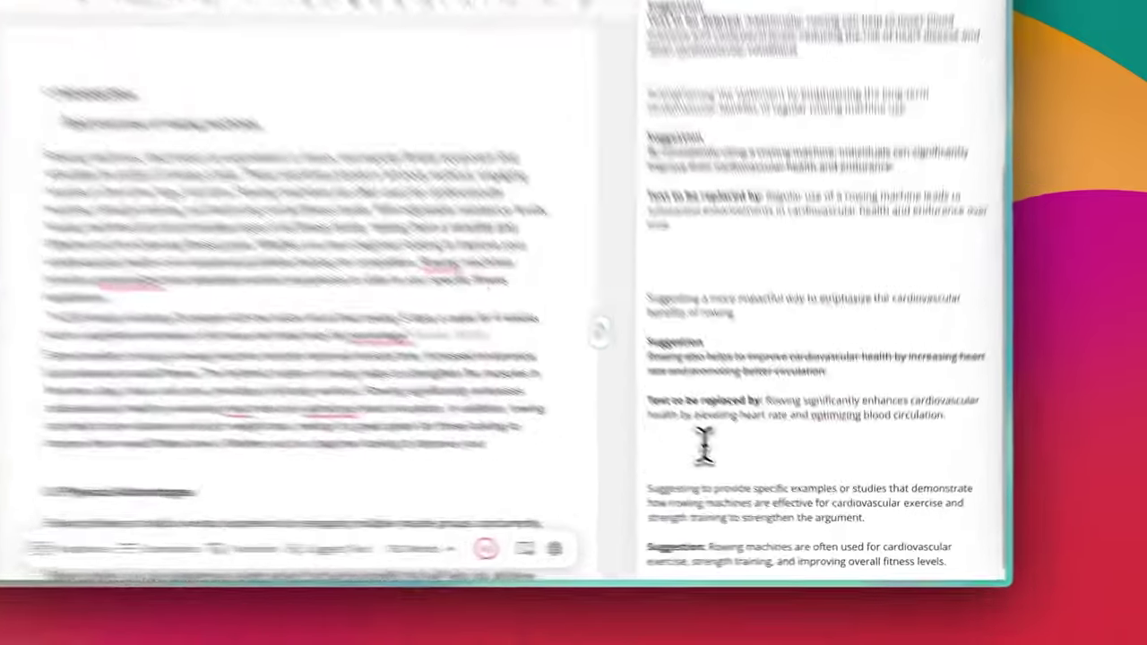
type("A 2015 study including 24 people with low vision found that rowing 5 days a week for 6 weeks led to a significant decrease in fat mass and total body fat percentage")
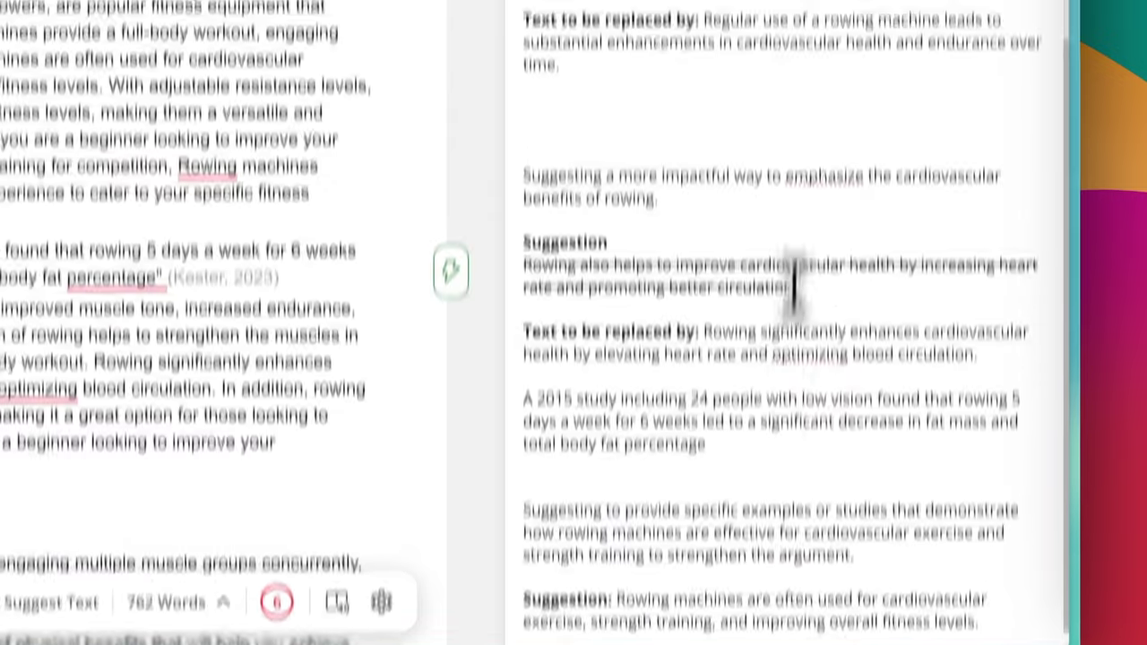
scroll(789, 269, "up", 4)
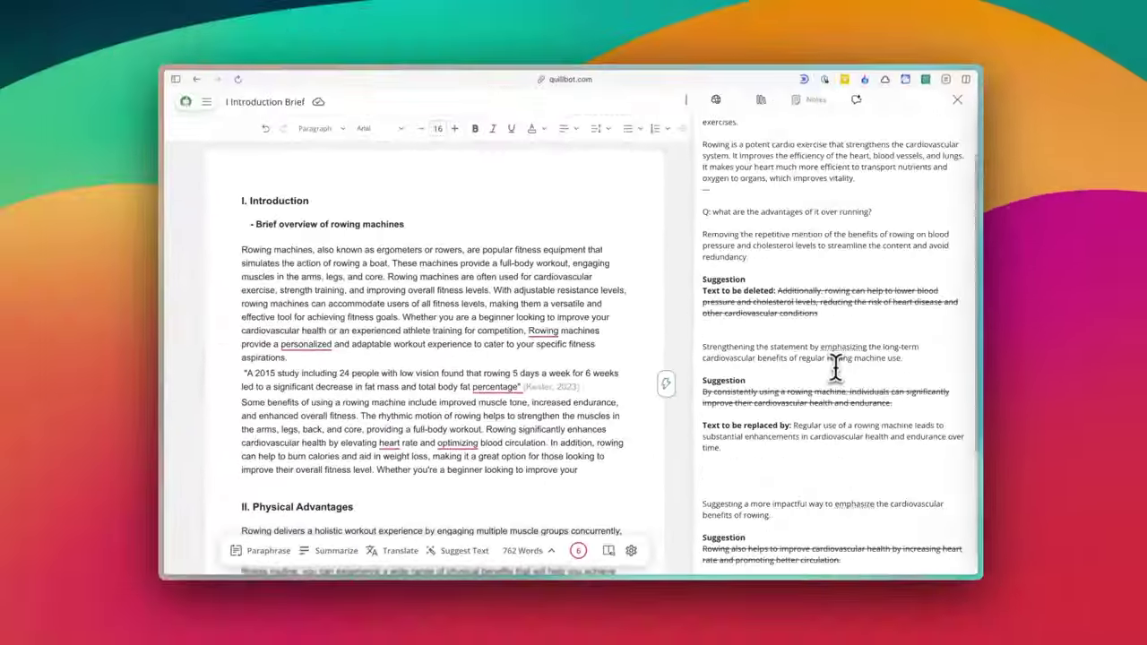
scroll(789, 287, "up", 2)
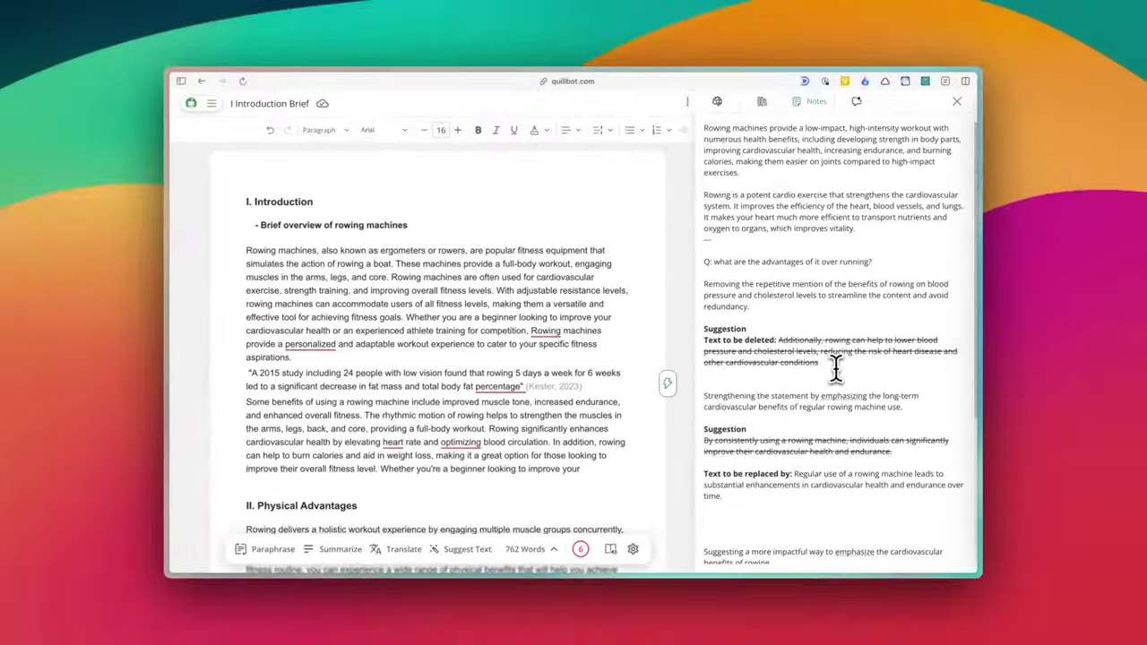
scroll(833, 277, "down", 5)
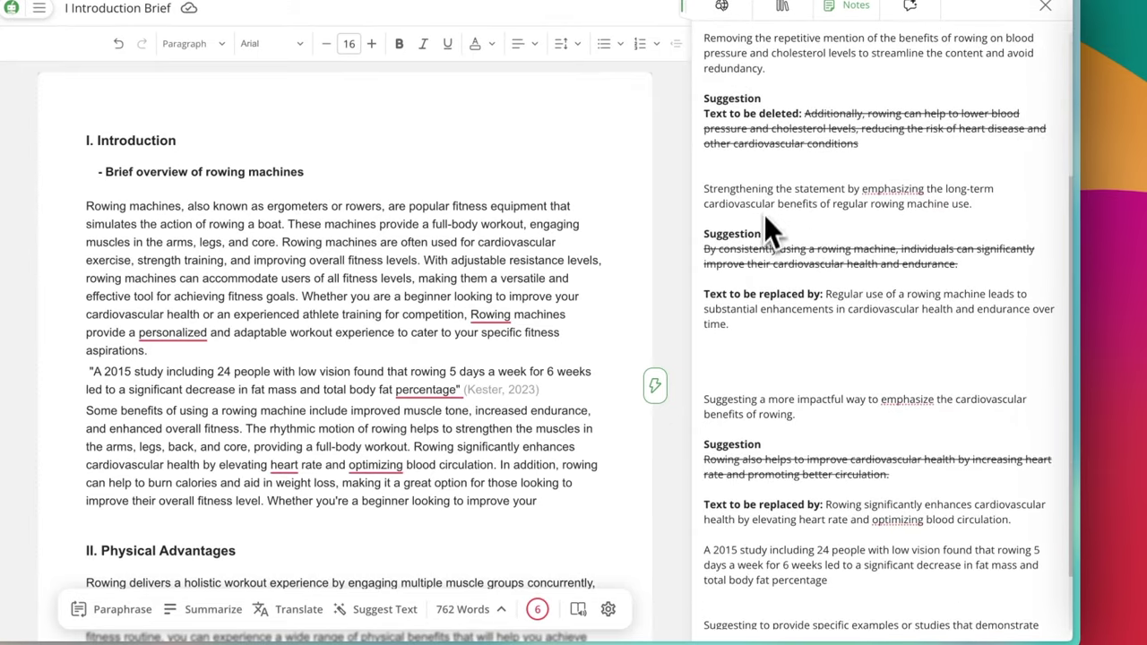
scroll(800, 310, "down", 2)
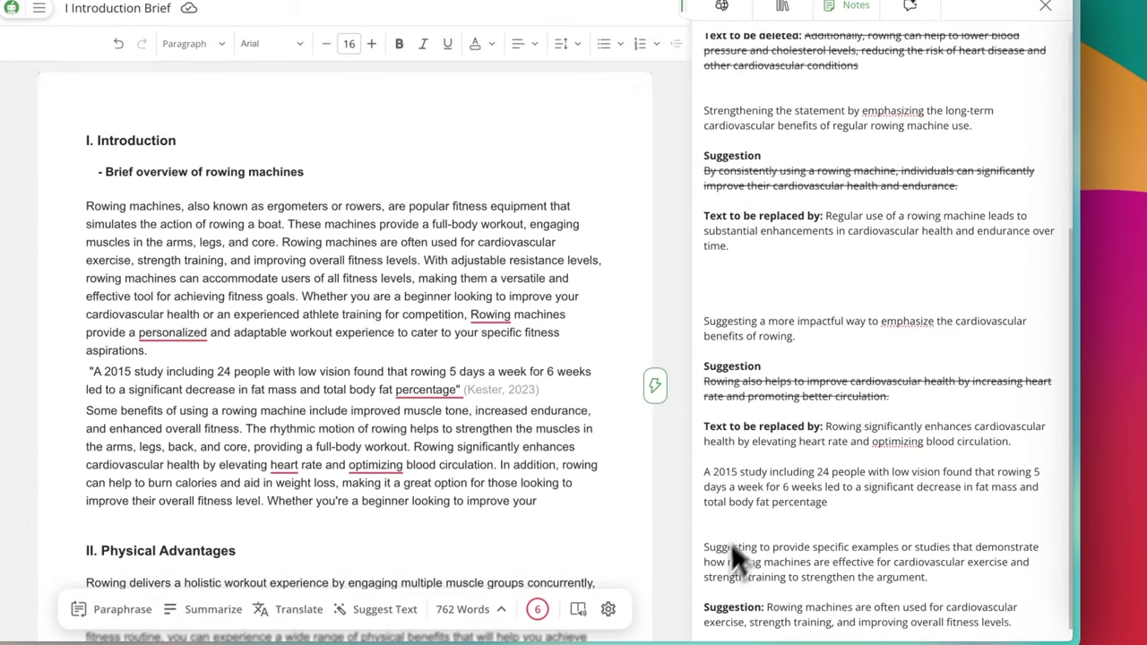
scroll(874, 430, "up", 7)
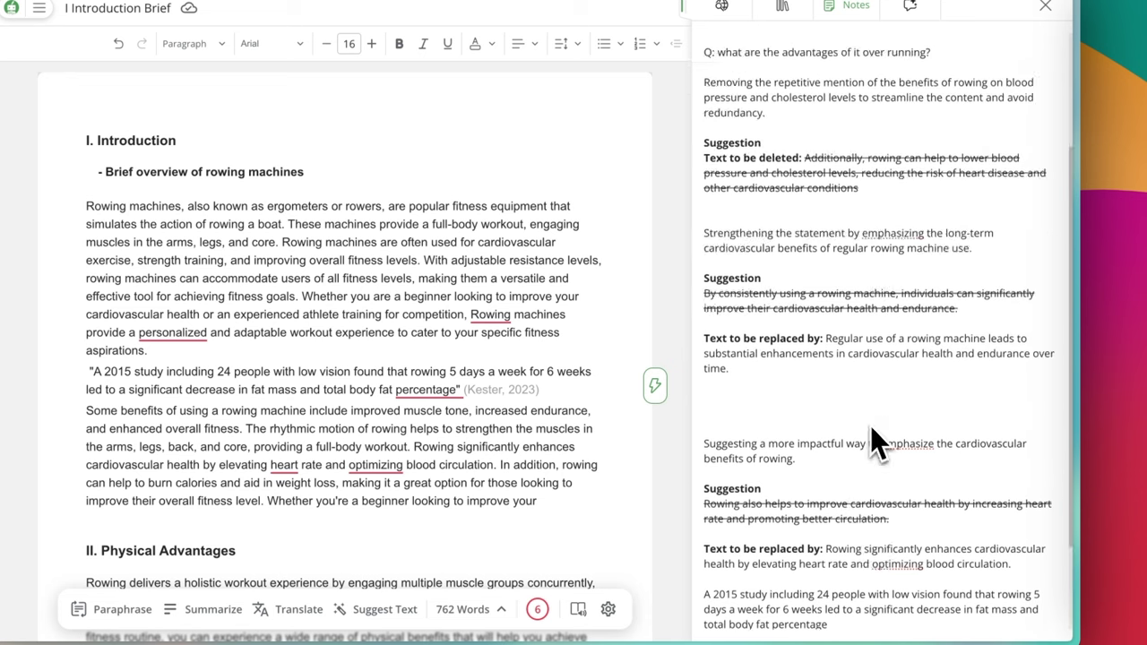